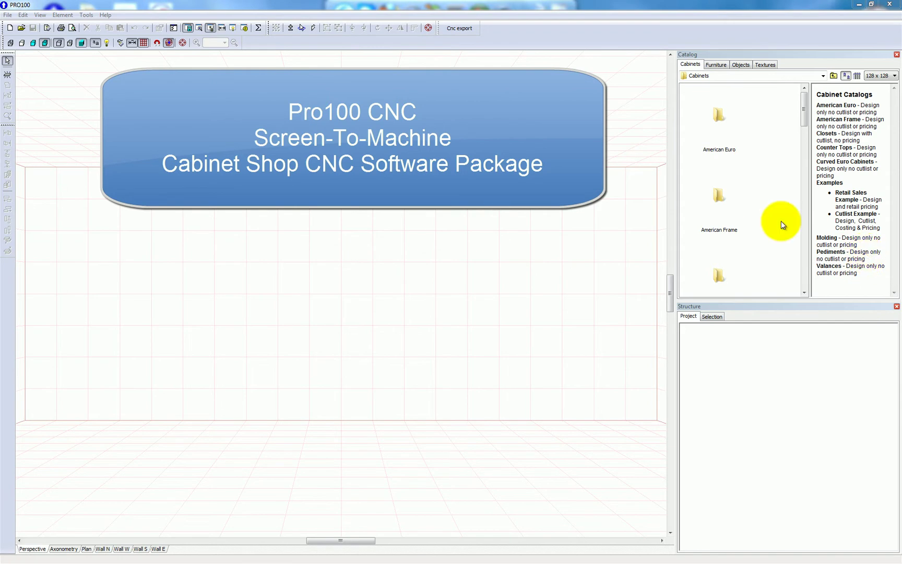
Browse the catalog to CNC Examples > Face Frame > 20-Base and show its cabinets as large icons.
left_click(857, 76)
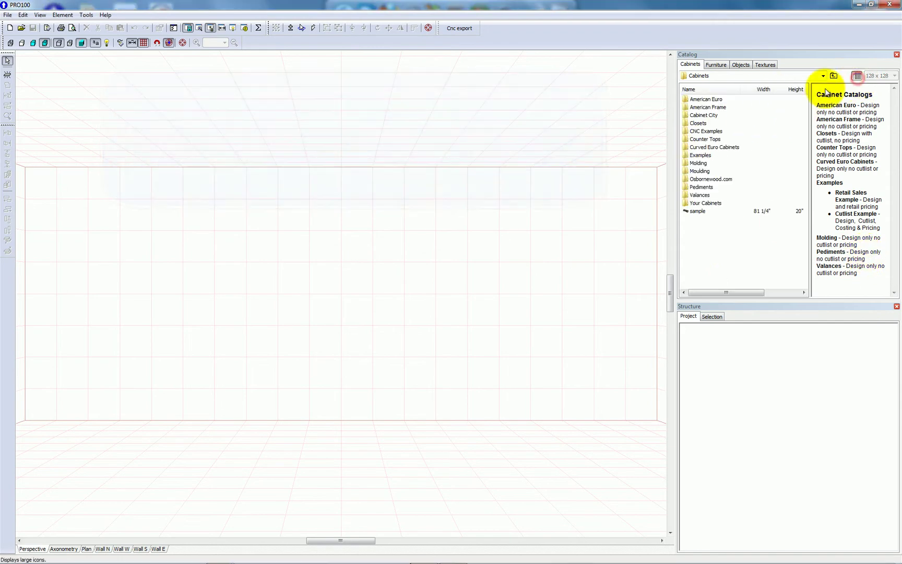
double_click(709, 133)
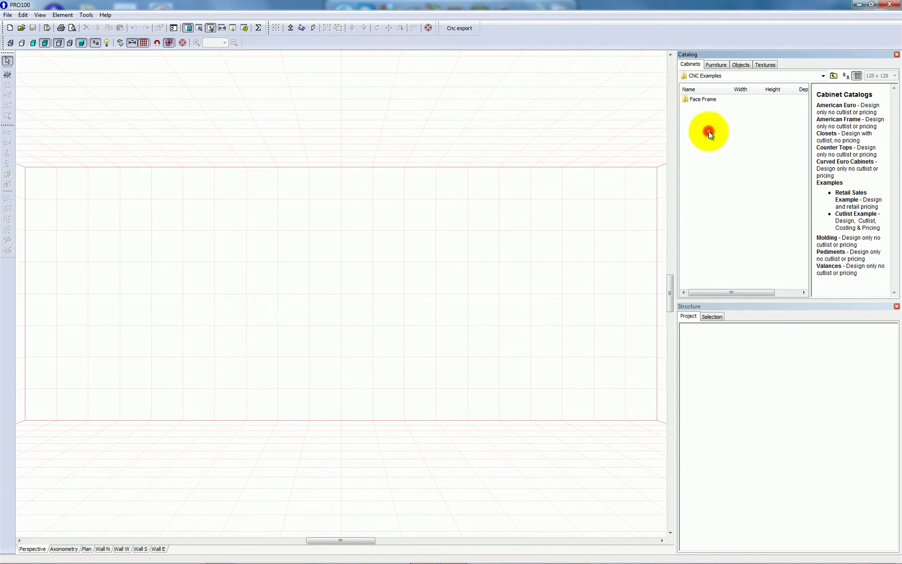
double_click(701, 99)
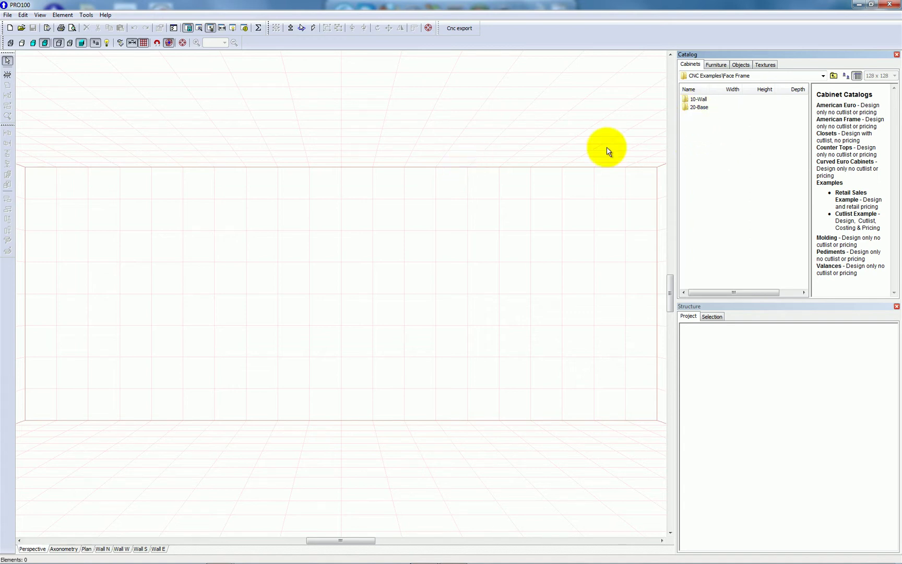
double_click(700, 108)
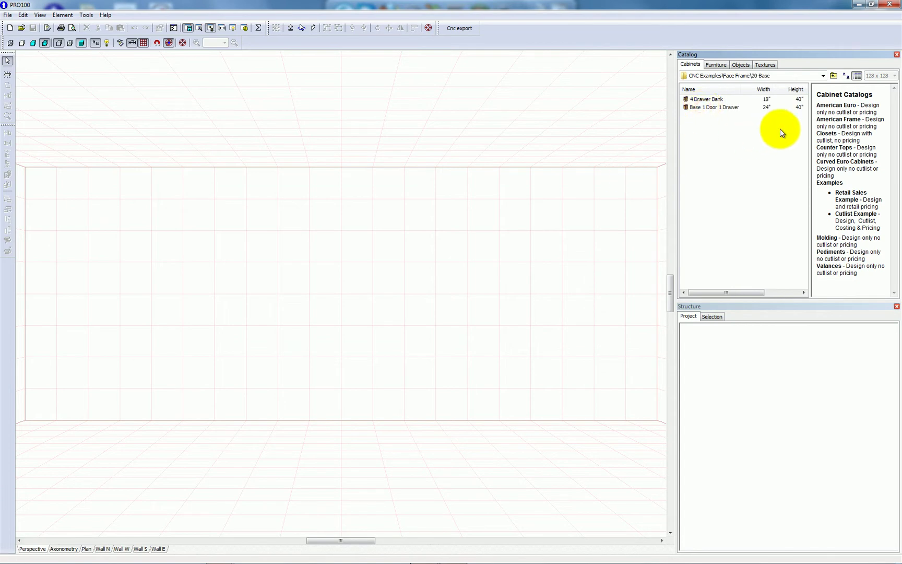
left_click(846, 77)
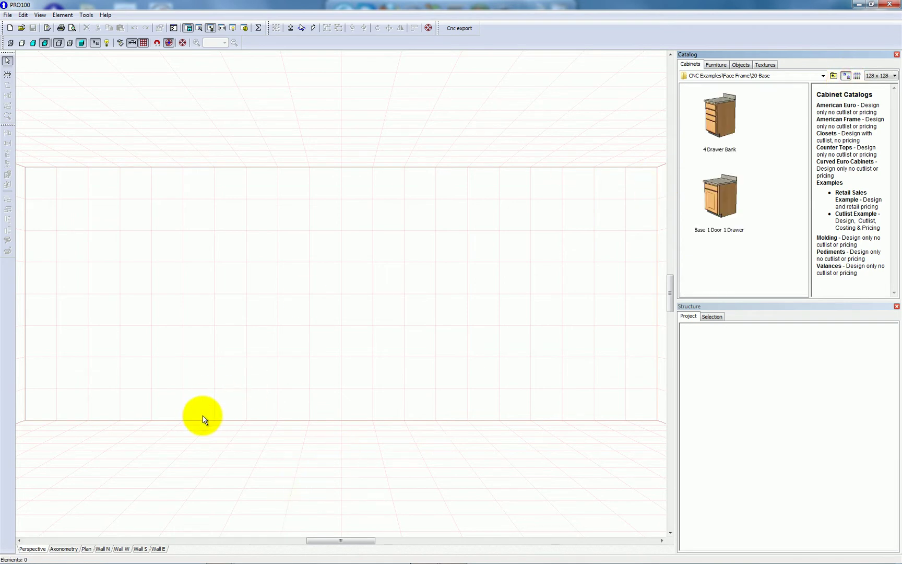
Place the Base 1 Door 1 Drawer and 4 Drawer Bank side by side on the north wall.
left_click(104, 550)
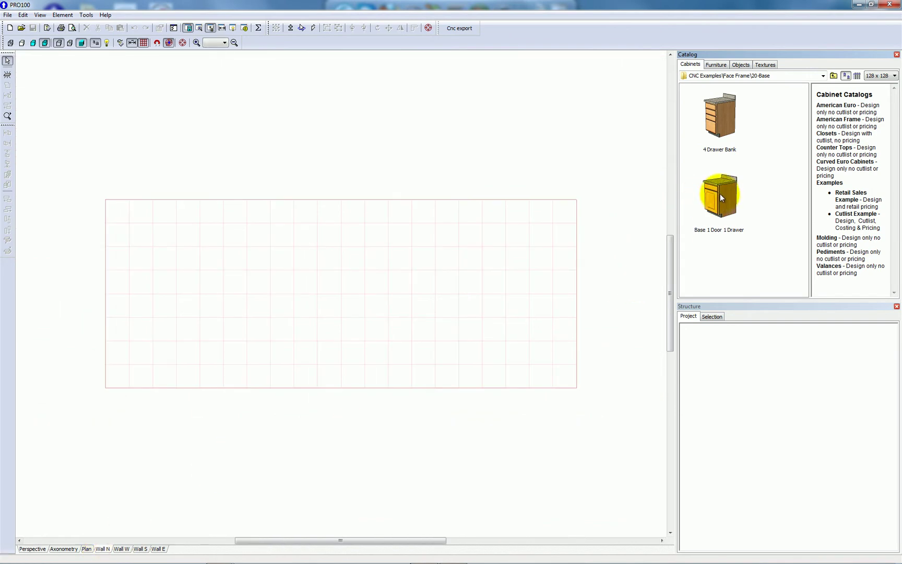
left_click_drag(723, 197, 303, 346)
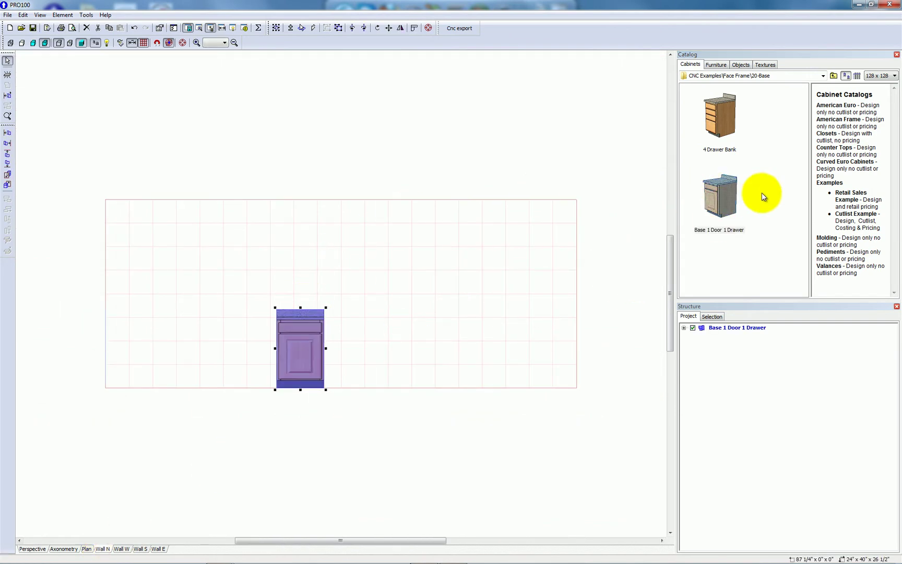
left_click_drag(733, 128, 271, 350)
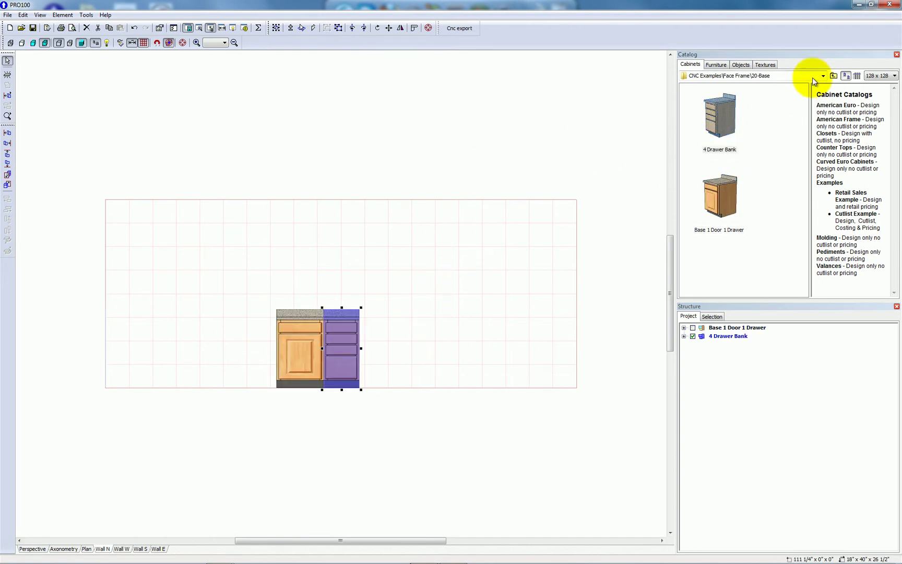
Add two Upper 2 Door cabinets from the 10-Wall folder above the base cabinets.
left_click(834, 76)
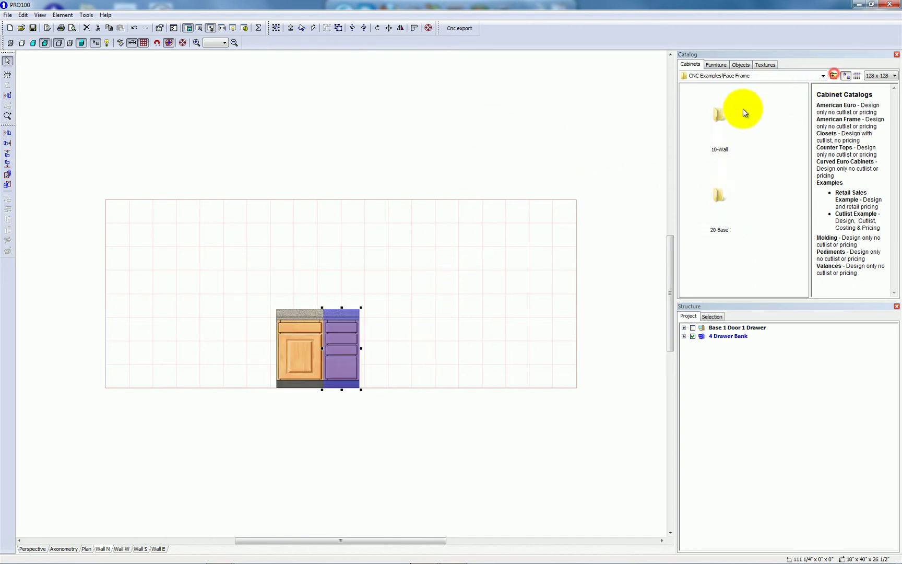
double_click(719, 129)
left_click_drag(724, 113, 308, 203)
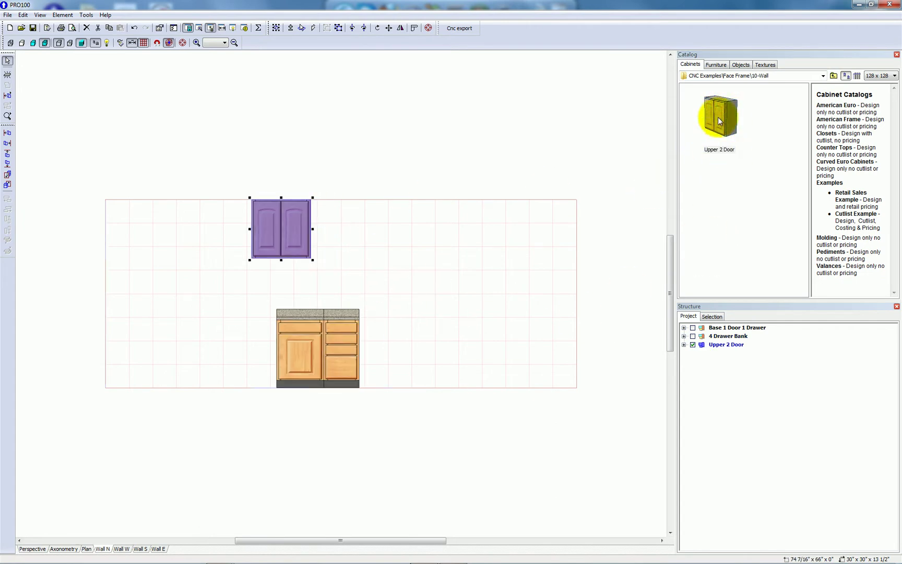
left_click_drag(721, 107, 332, 207)
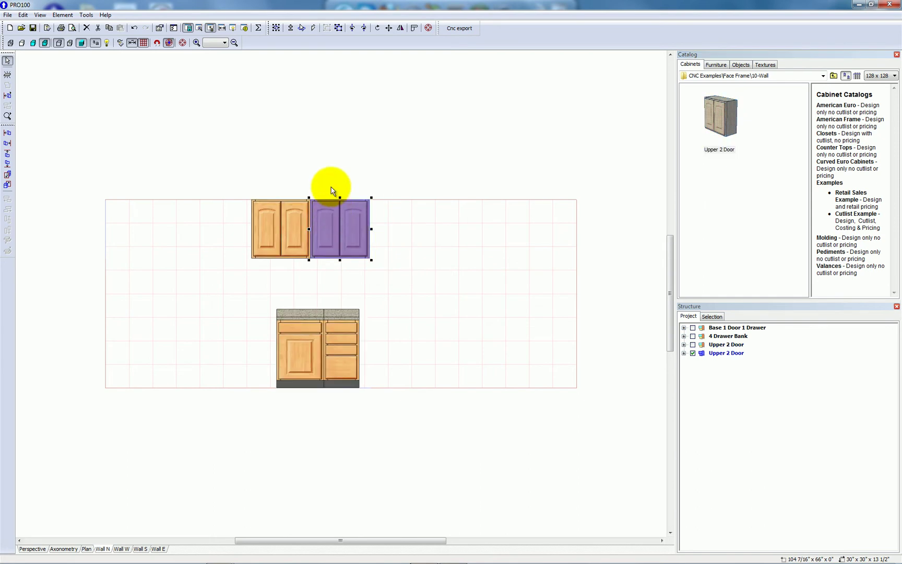
left_click(282, 231)
left_click(352, 223)
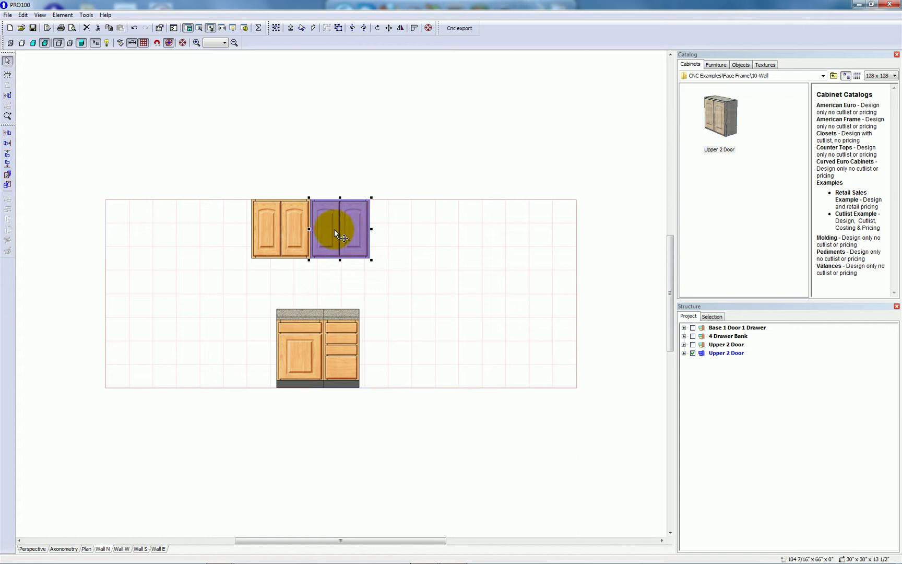
Set the right Upper 2 Door cabinet's height to 42 and align its top with its neighbour.
double_click(344, 223)
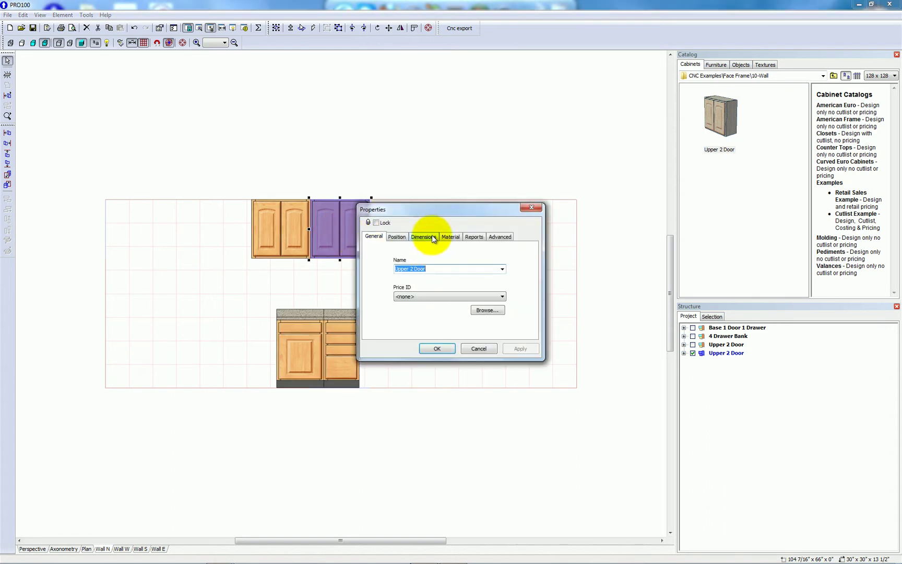
left_click(432, 238)
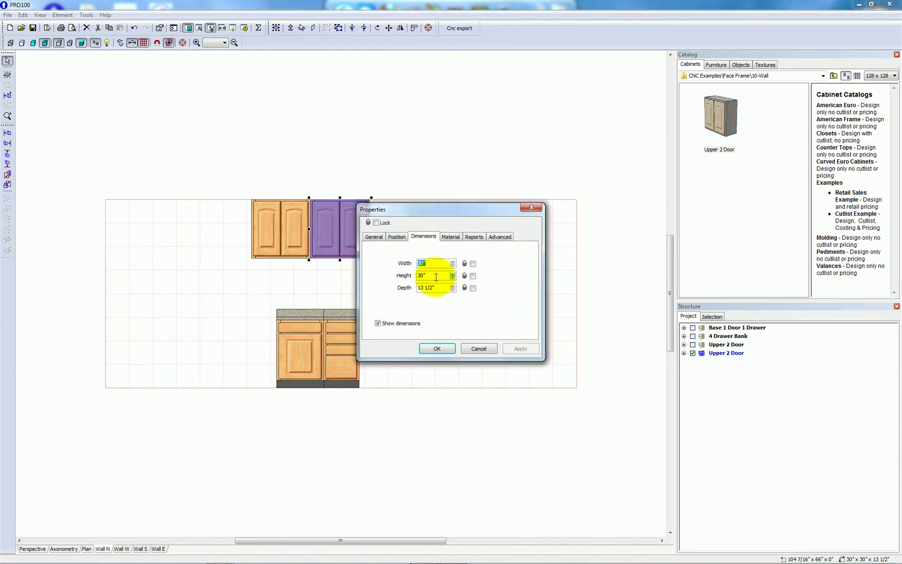
left_click_drag(441, 276, 400, 277)
type("42")
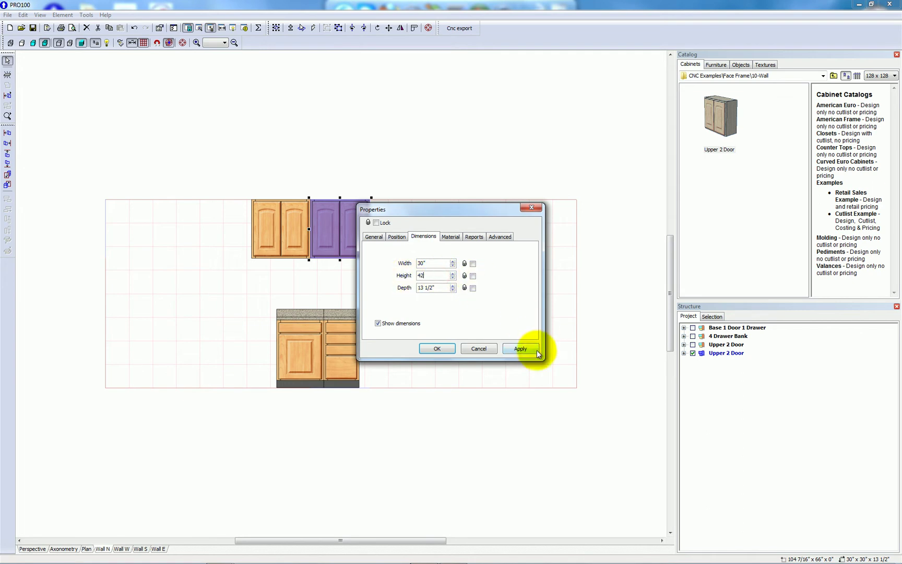
left_click(522, 349)
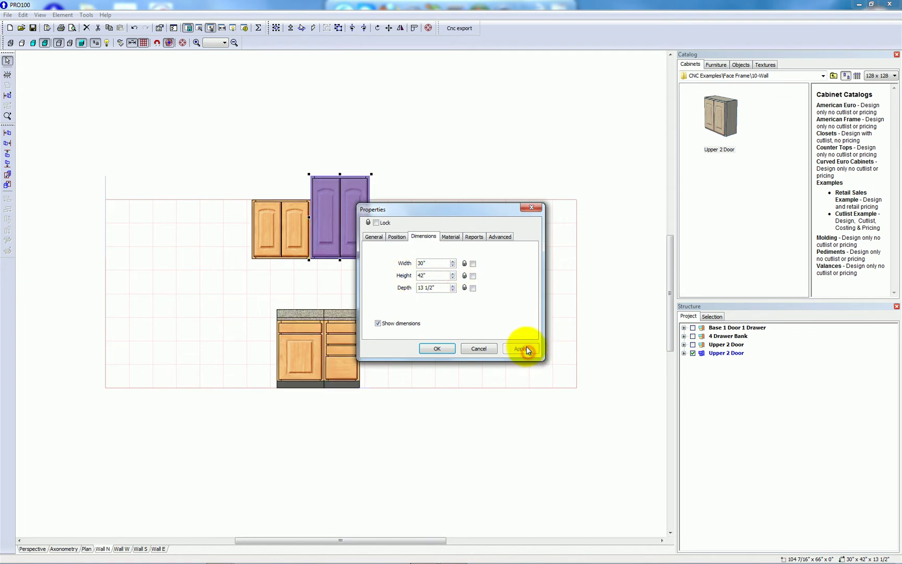
left_click(439, 348)
left_click_drag(343, 192, 302, 162)
left_click(412, 237)
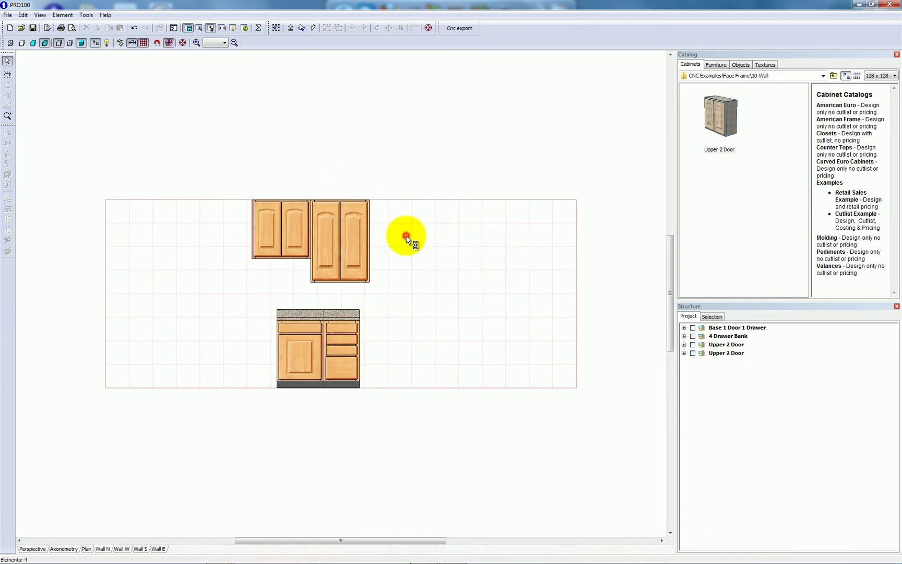
Switch to perspective, center on the right upper cabinet and orbit to see the layout in 3D.
left_click(32, 549)
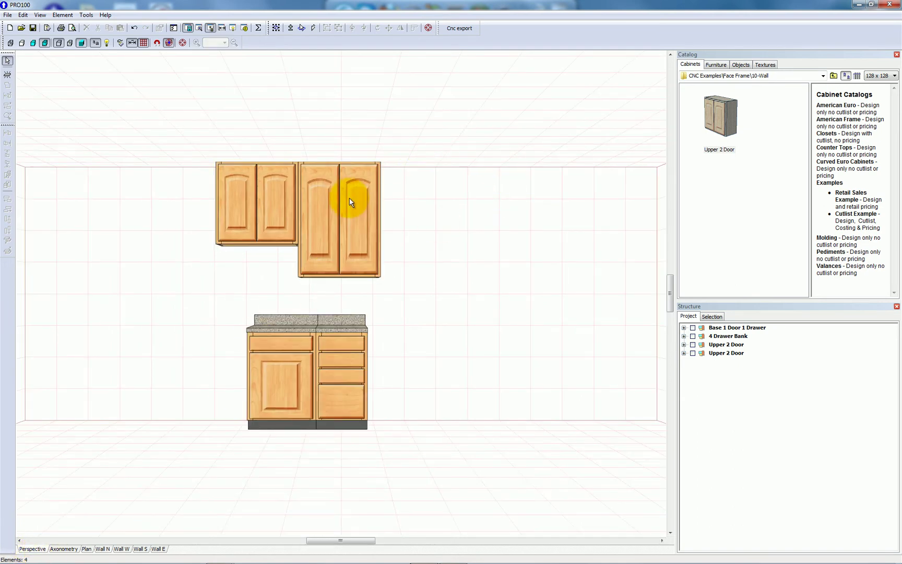
left_click(339, 180)
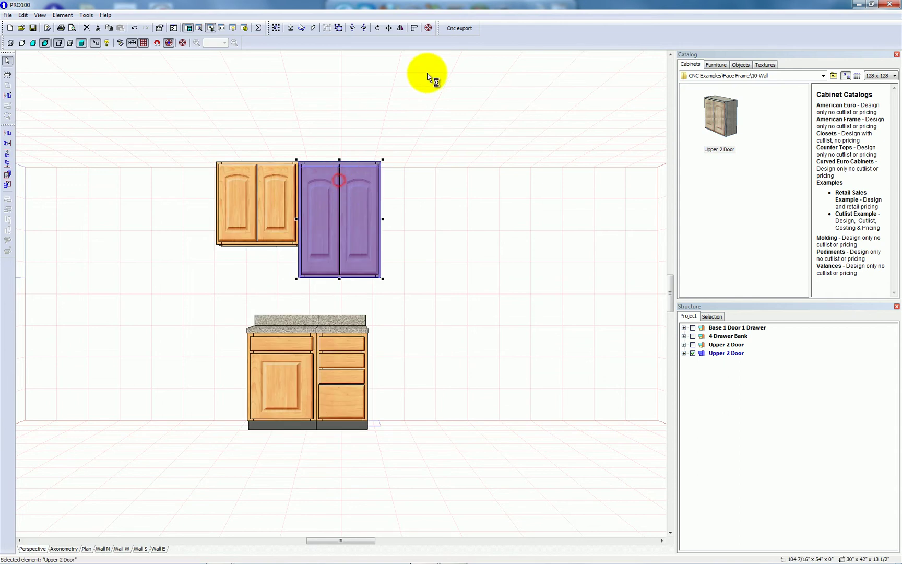
left_click(428, 29)
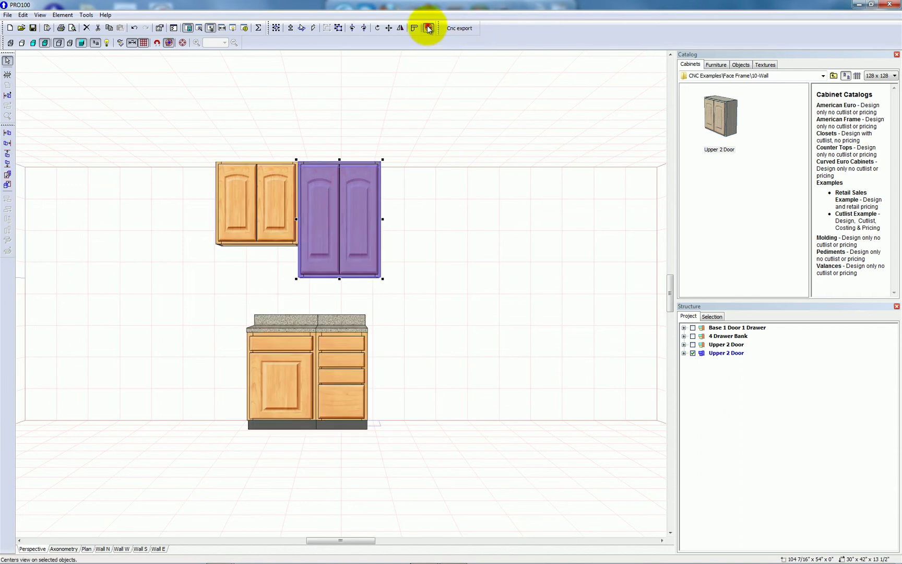
left_click_drag(456, 297, 418, 367)
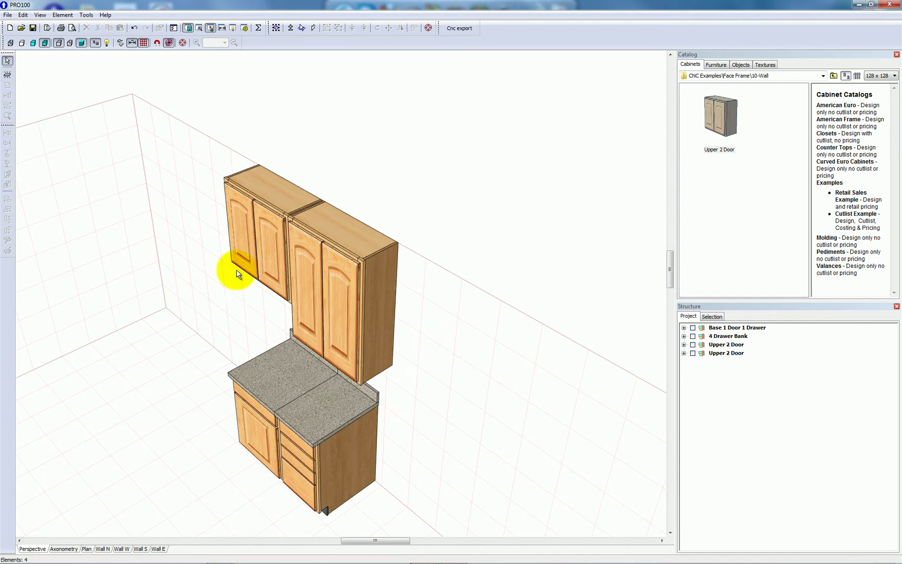
Open Cabinet properties for the right upper cabinet to confirm type Upper with Dado construction.
left_click(334, 228)
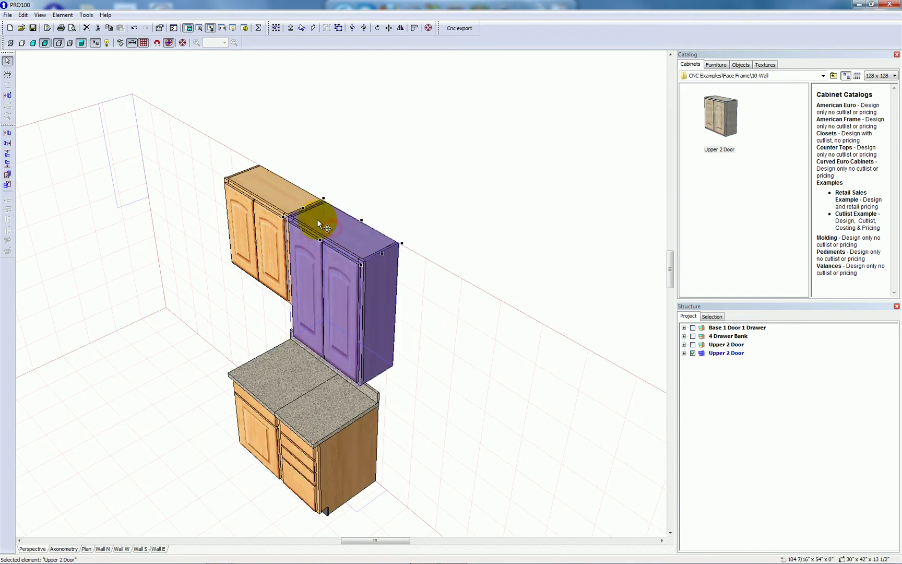
left_click(86, 15)
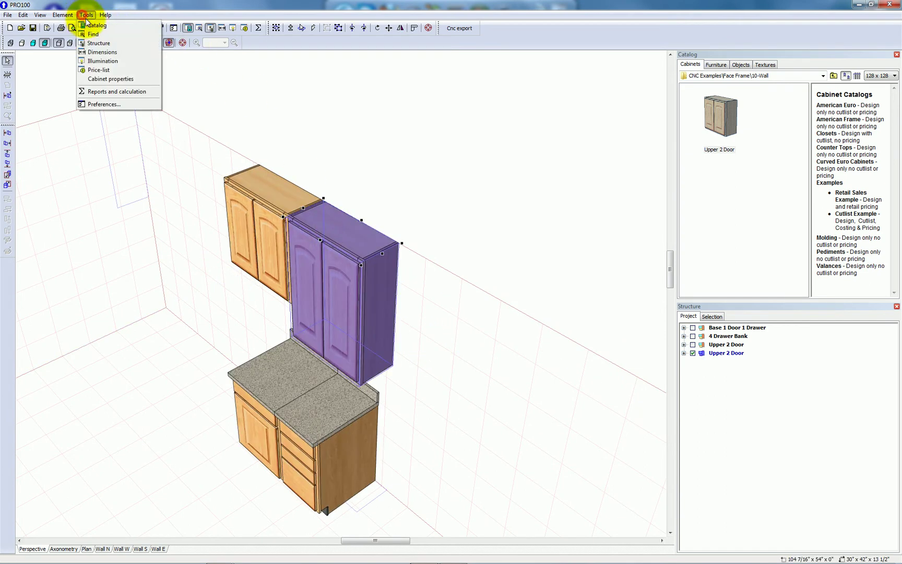
left_click(107, 79)
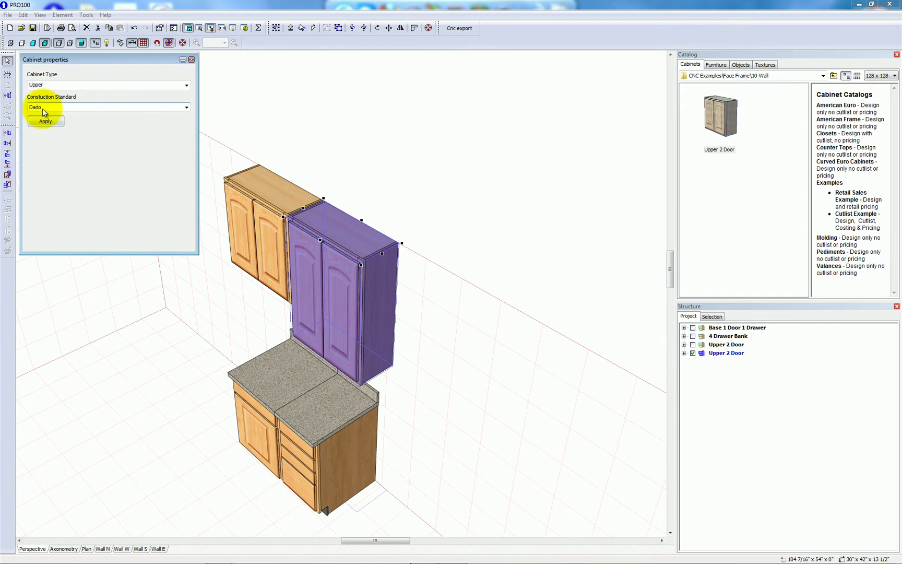
Save the job to the Desktop as CNC Demo.aip and acknowledge the Done! message.
left_click(192, 59)
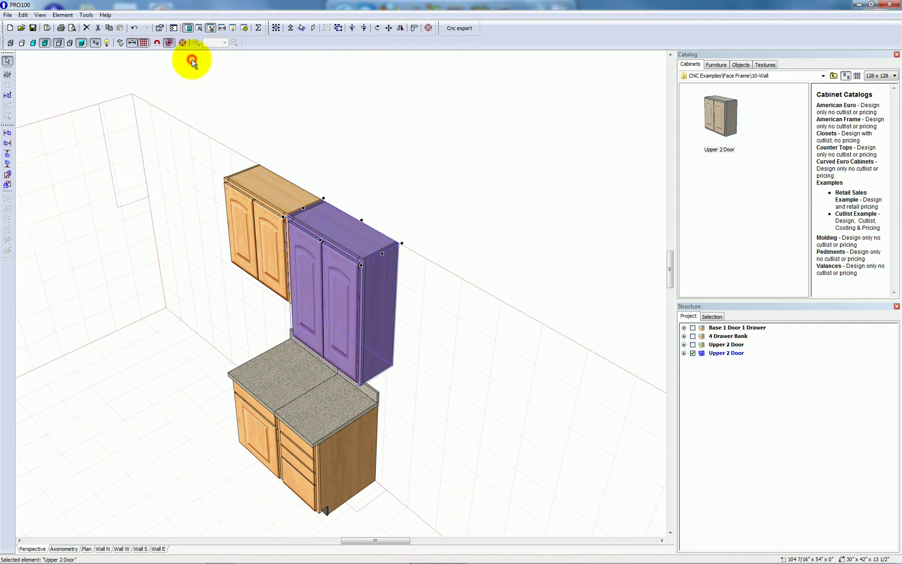
left_click(459, 27)
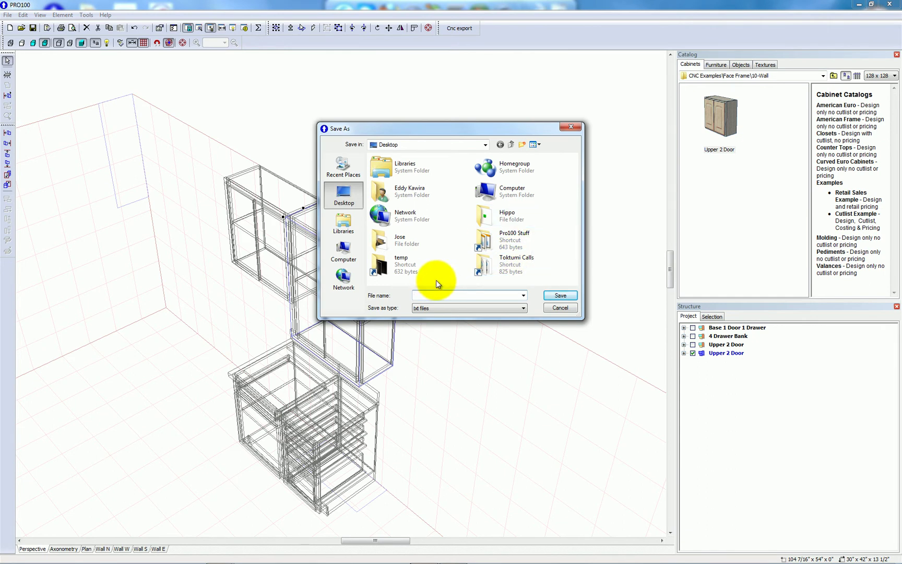
type("CNC Demo")
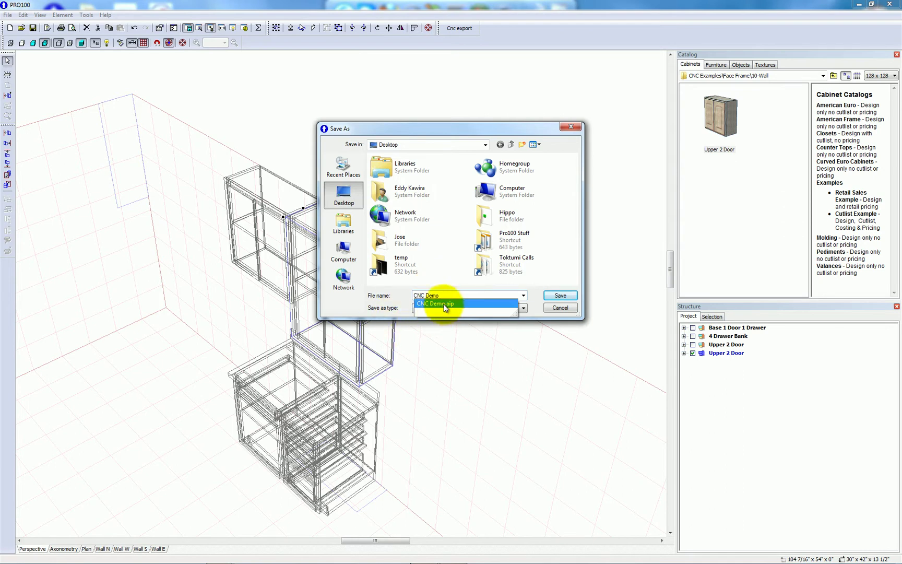
left_click(445, 305)
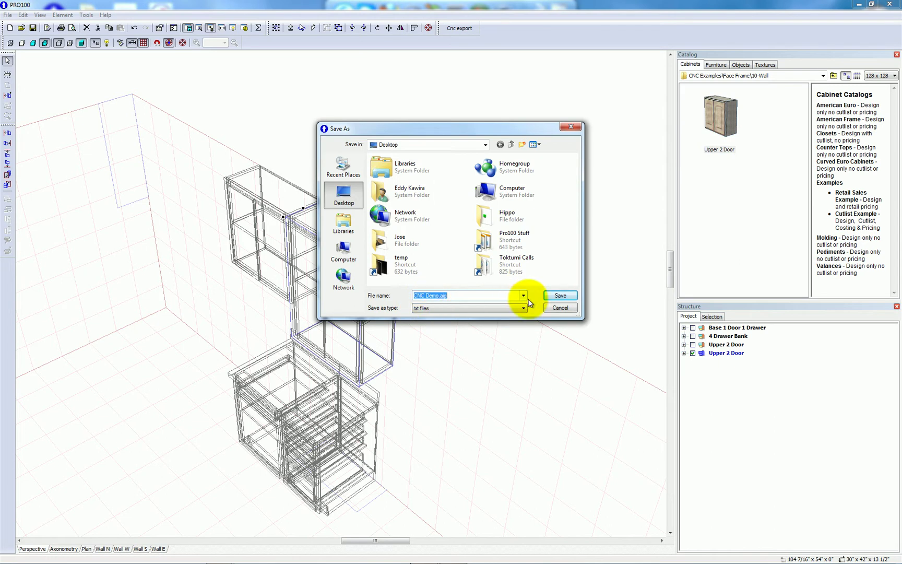
left_click(560, 295)
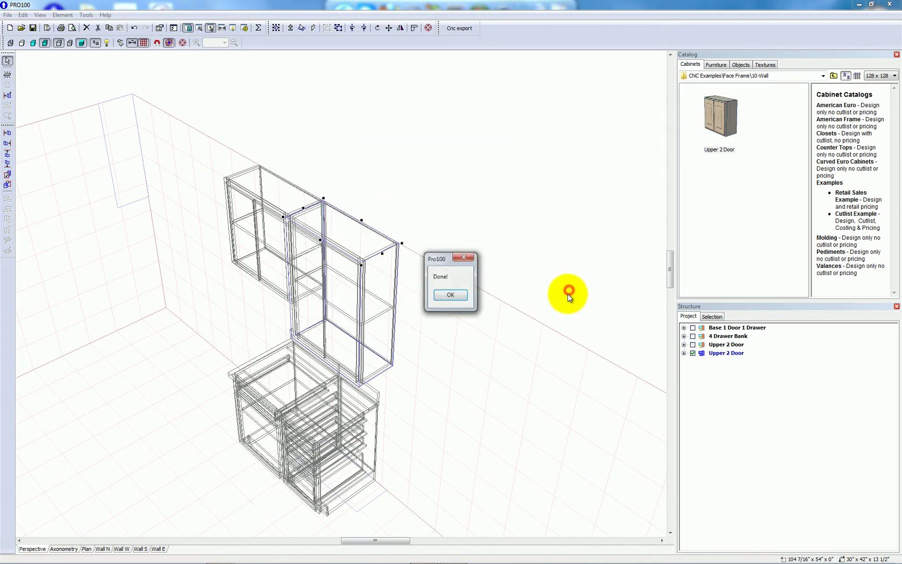
left_click(451, 295)
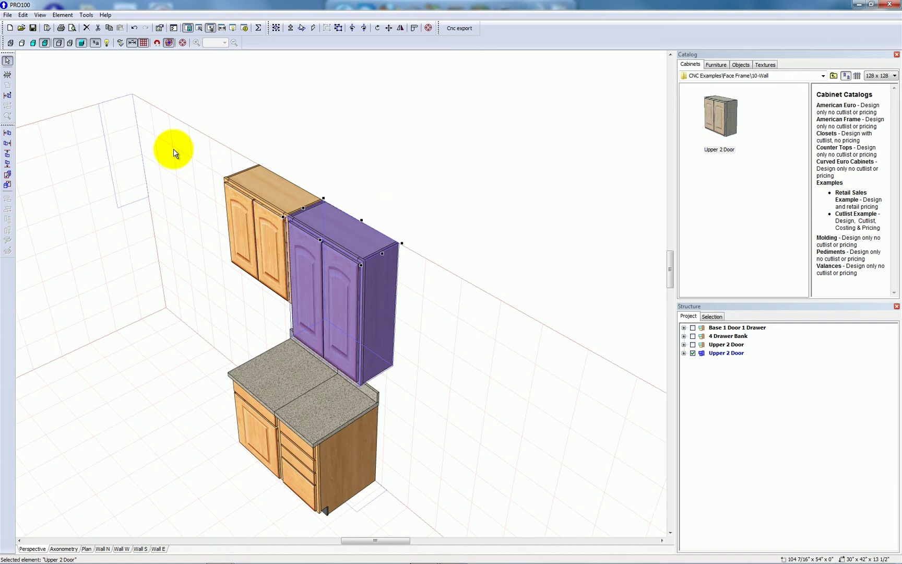
Launch AI Center in evaluation mode and import CNC Demo.aip from the Desktop via the AIP button.
left_click(859, 4)
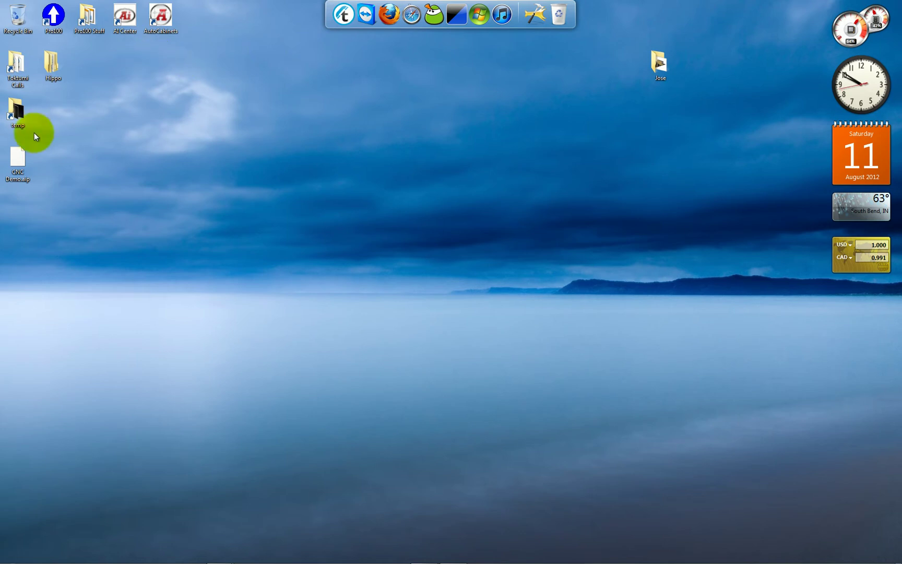
double_click(129, 17)
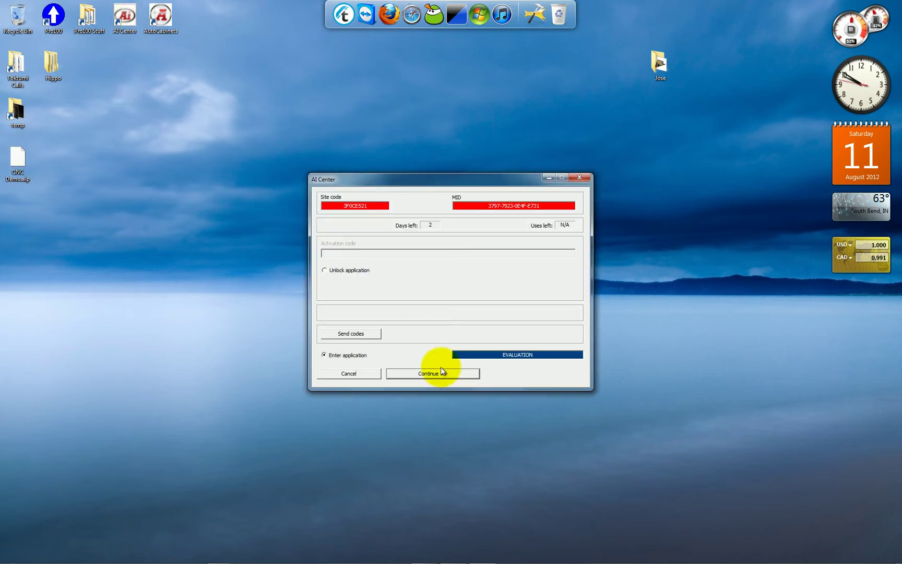
left_click(447, 372)
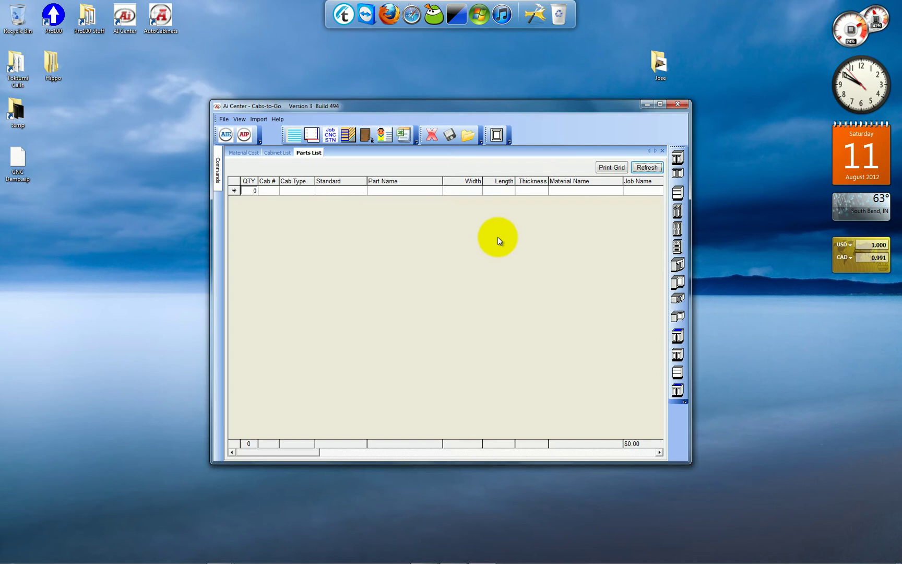
left_click(244, 134)
left_click(263, 222)
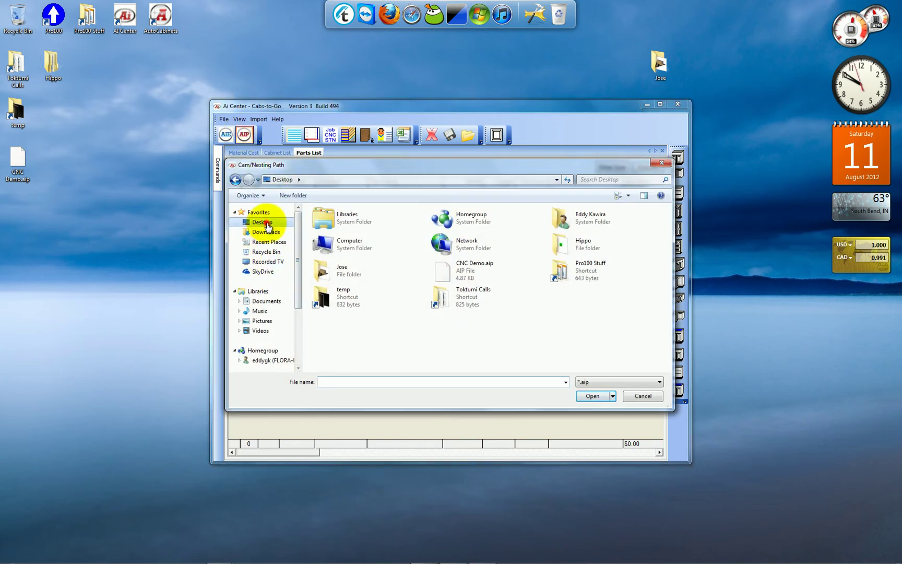
double_click(470, 271)
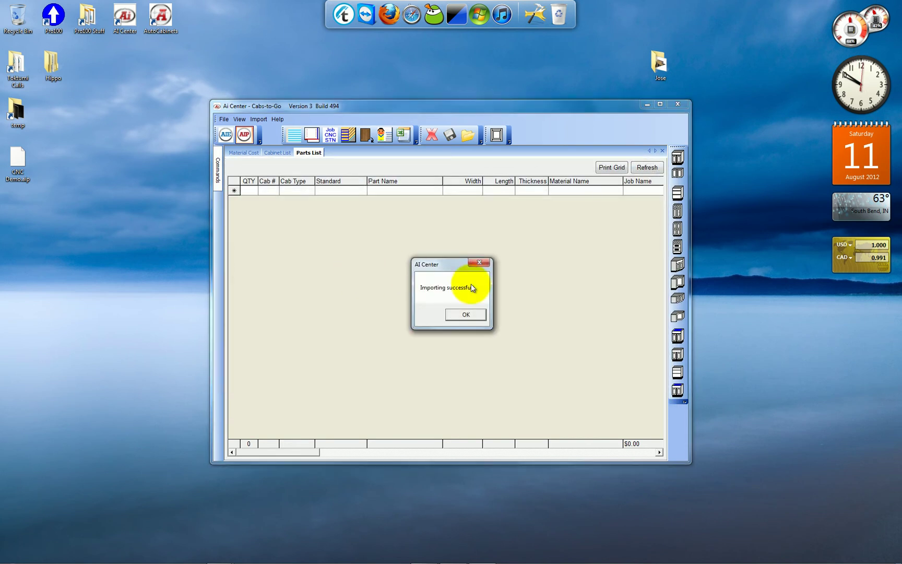
Refresh the Parts List and scroll through the base, drawer bank and upper cabinet parts.
left_click(467, 316)
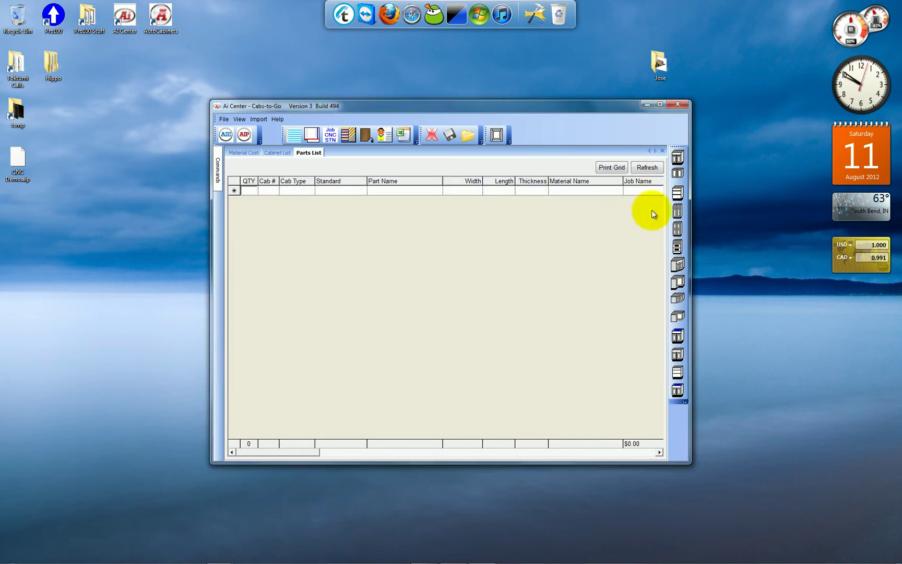
left_click(648, 168)
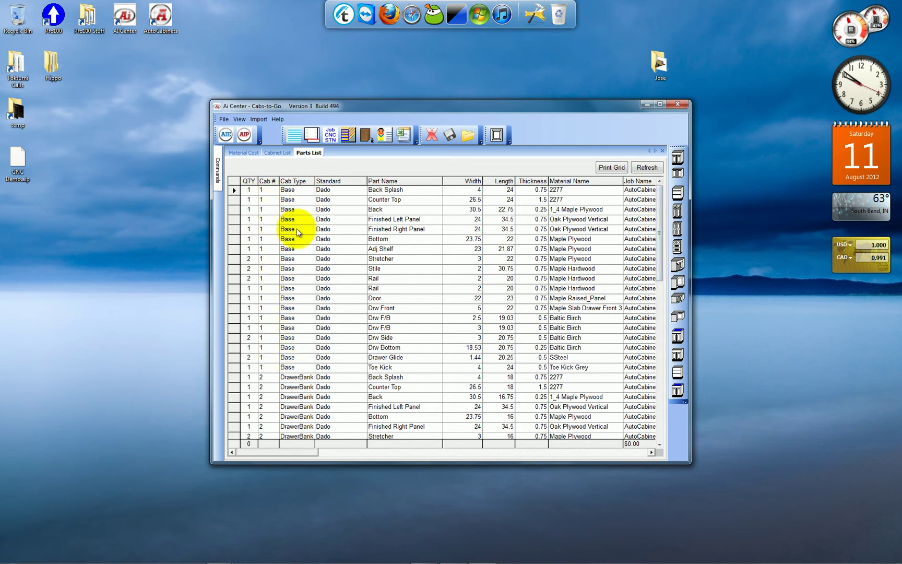
left_click_drag(660, 236, 652, 398)
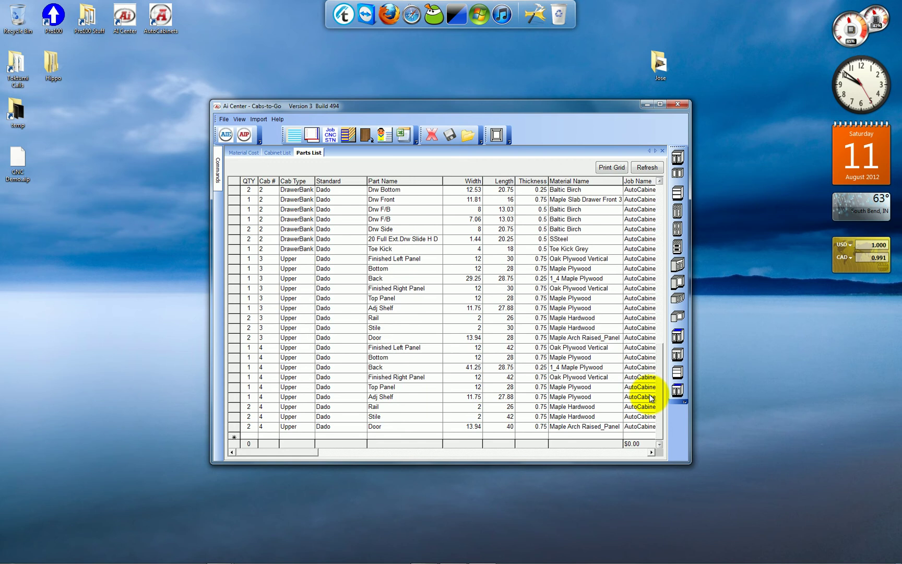
left_click_drag(651, 398, 652, 370)
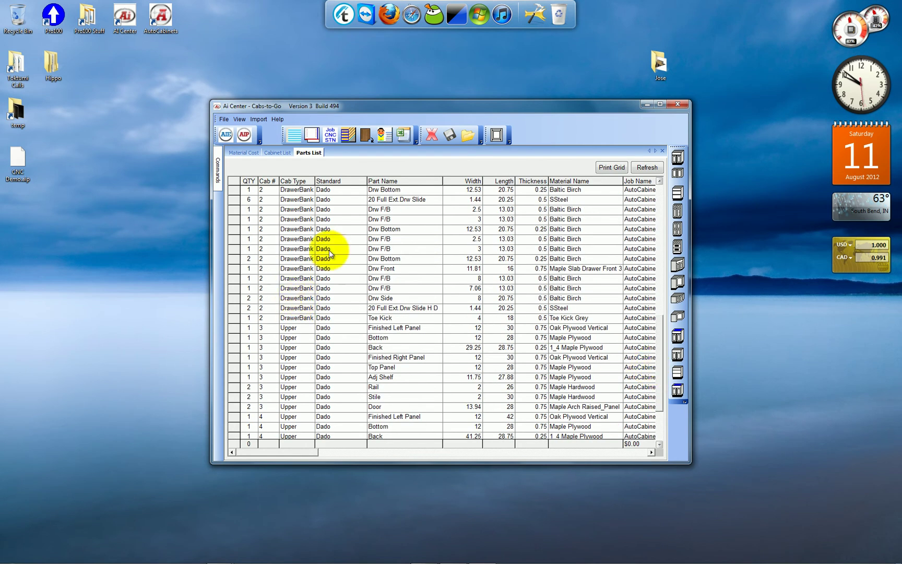
Open AI Center's Construction settings, cross-checking the cabinet's Dado standard in PRO100's Cabinet properties.
left_click(312, 135)
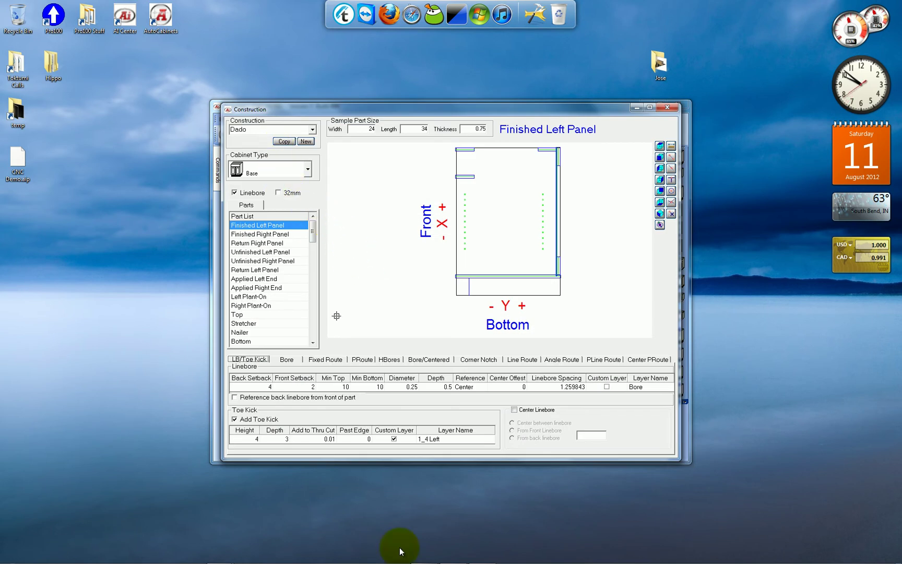
left_click(420, 556)
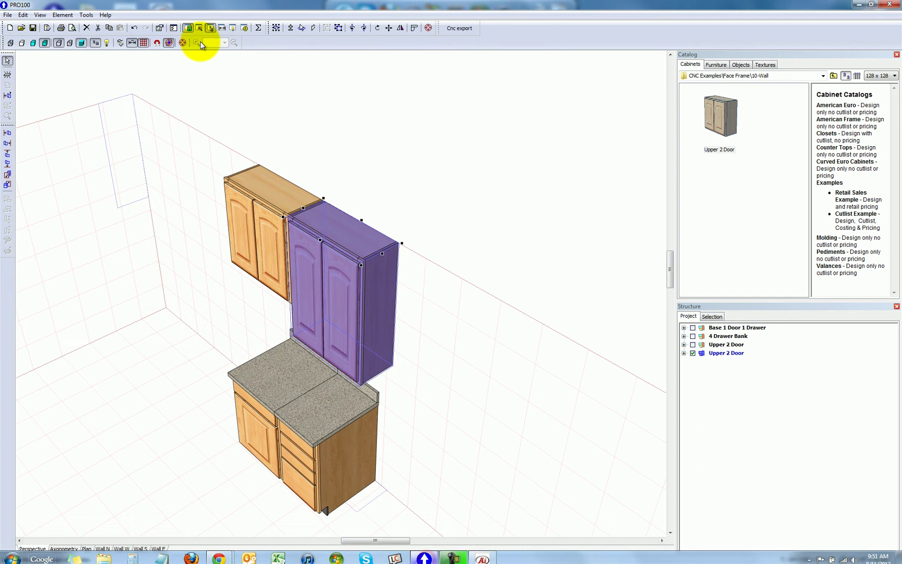
left_click(85, 18)
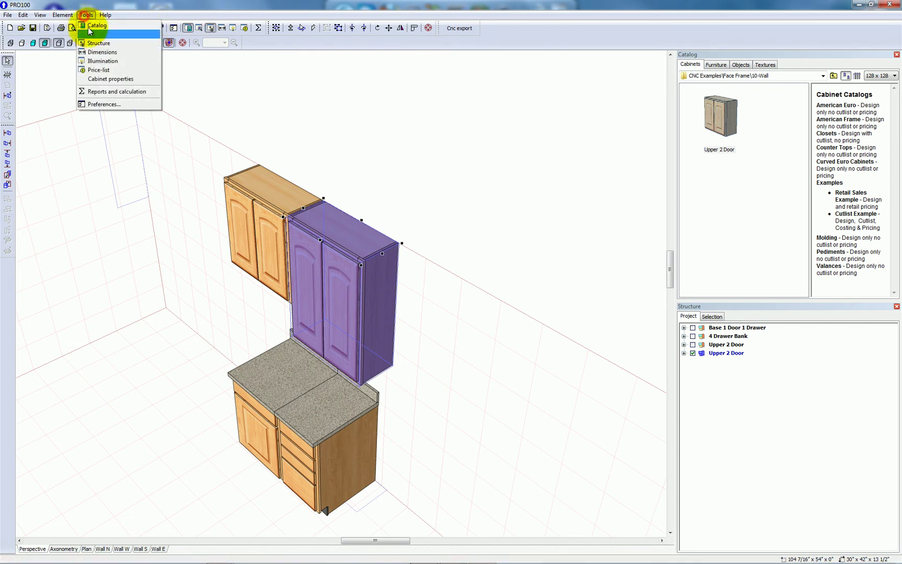
left_click(103, 80)
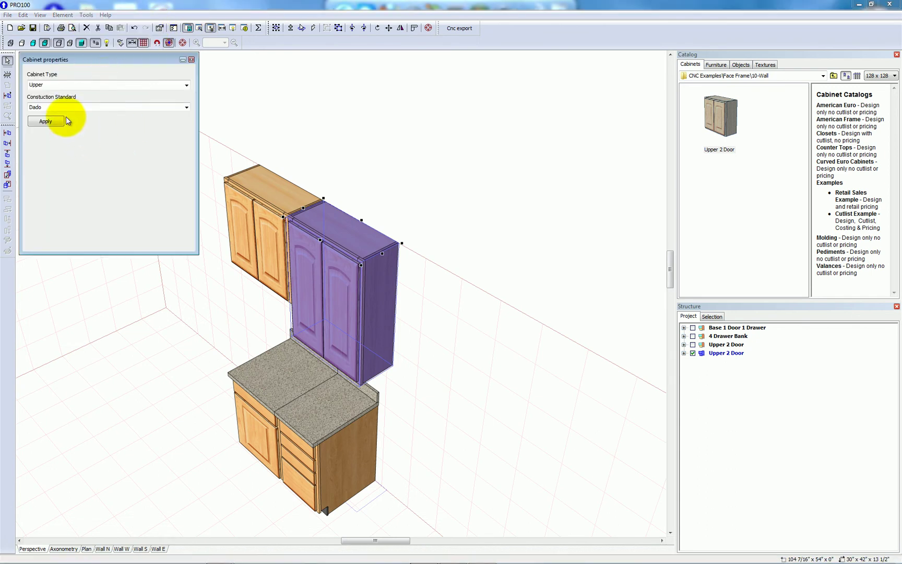
left_click(191, 59)
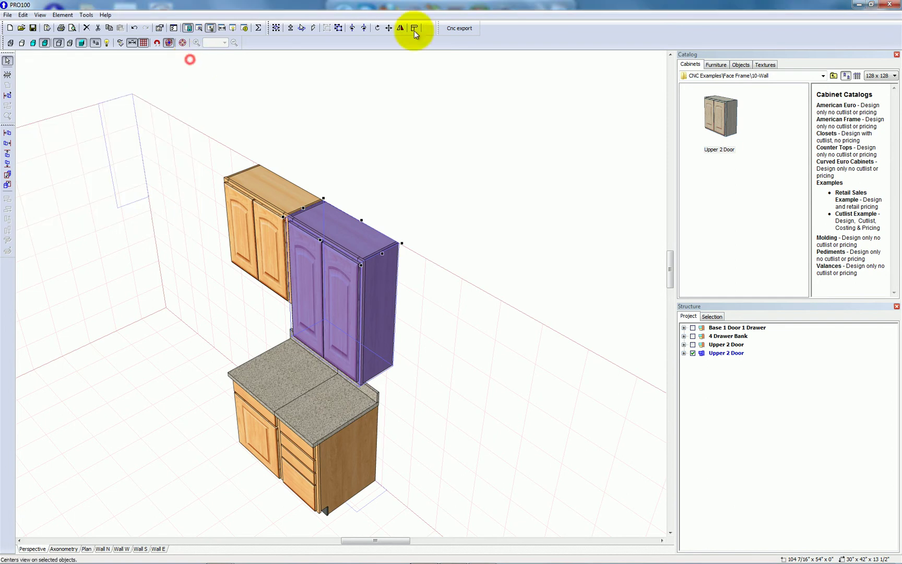
left_click(856, 5)
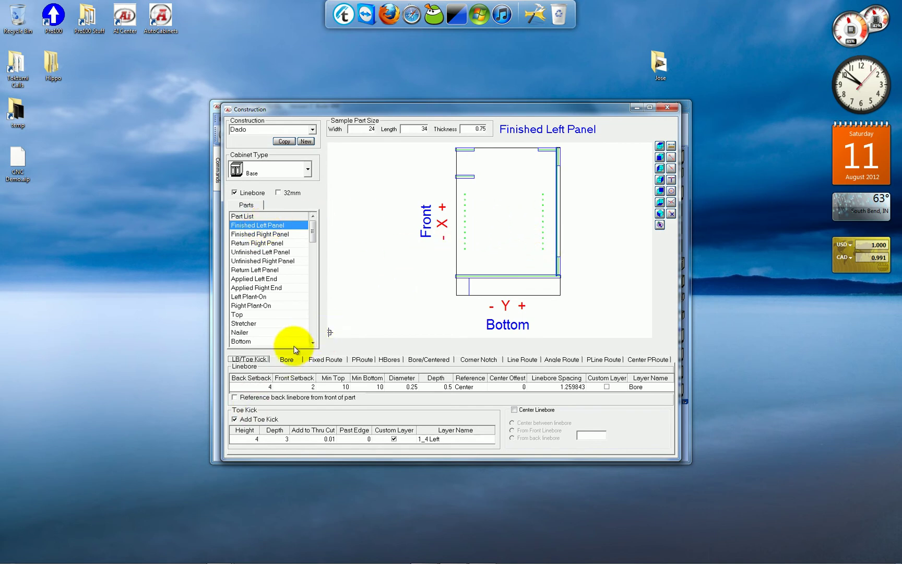
left_click(320, 359)
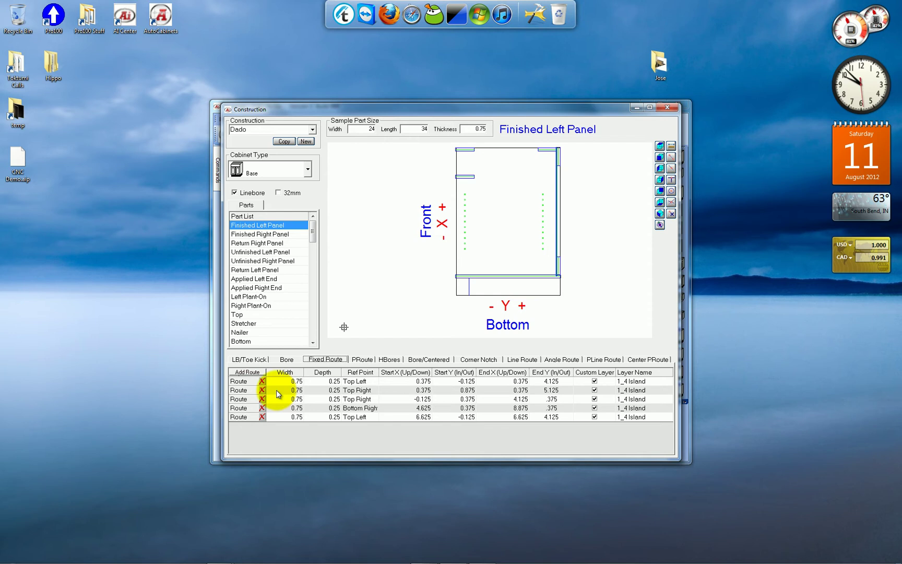
left_click(361, 360)
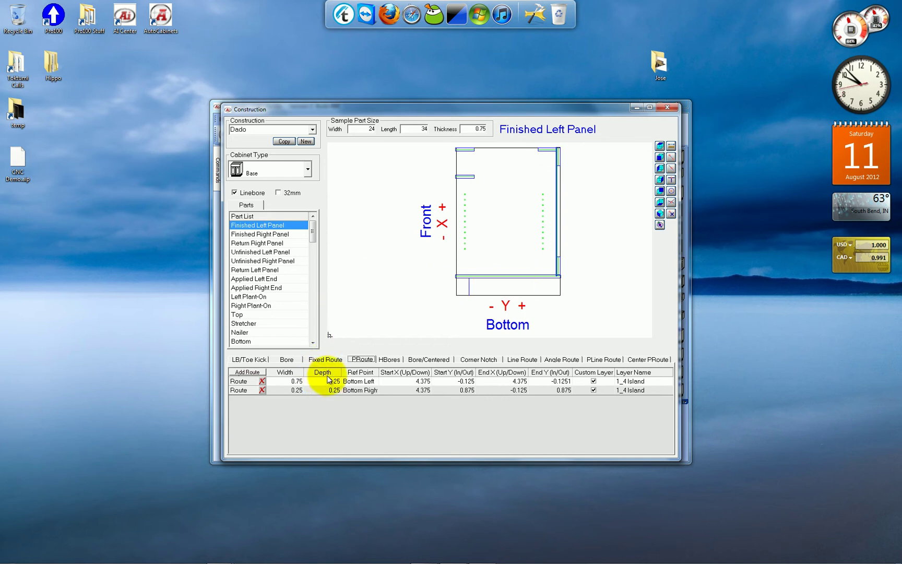
left_click(241, 359)
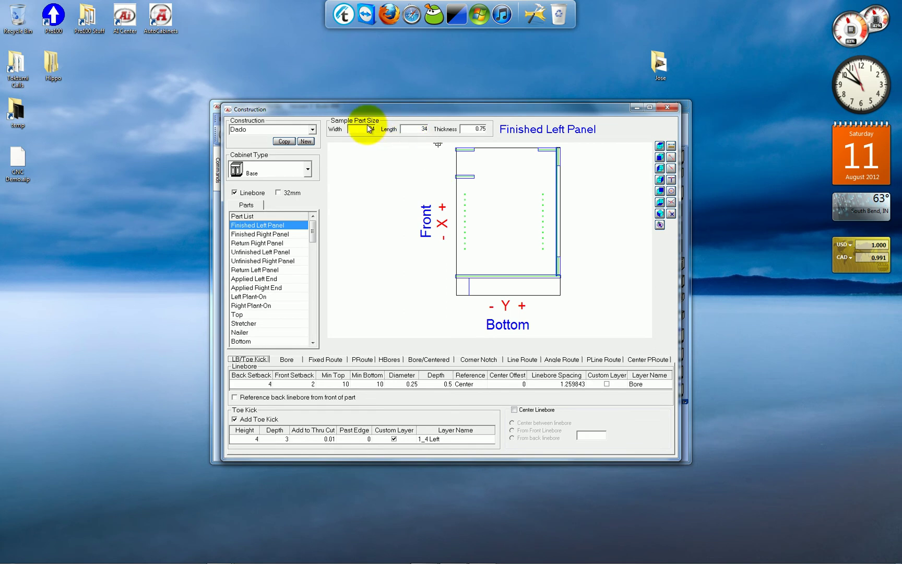
double_click(416, 131)
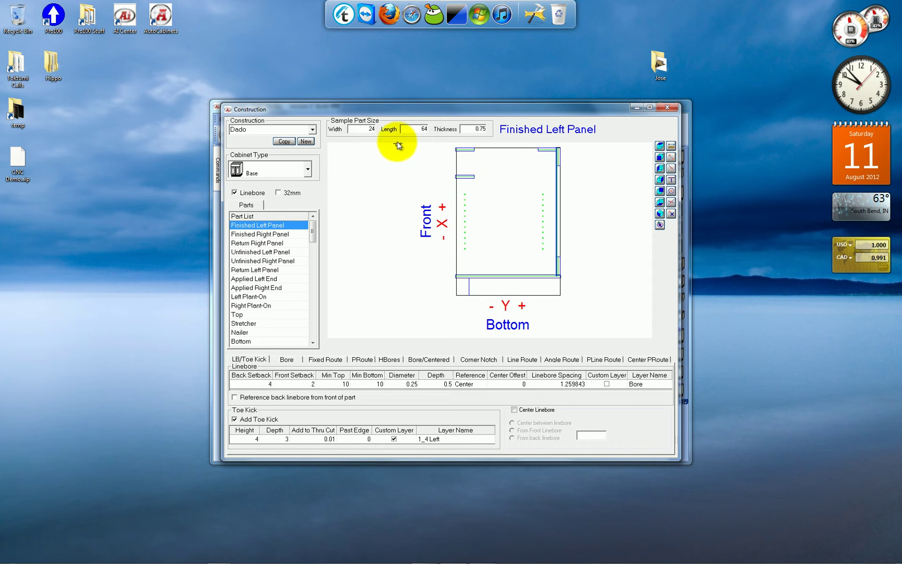
left_click(370, 130)
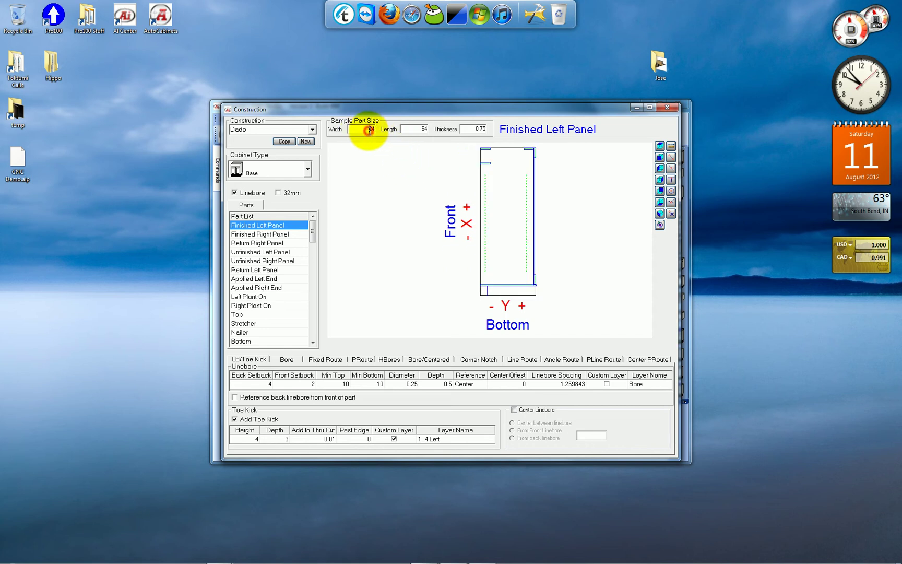
double_click(417, 131)
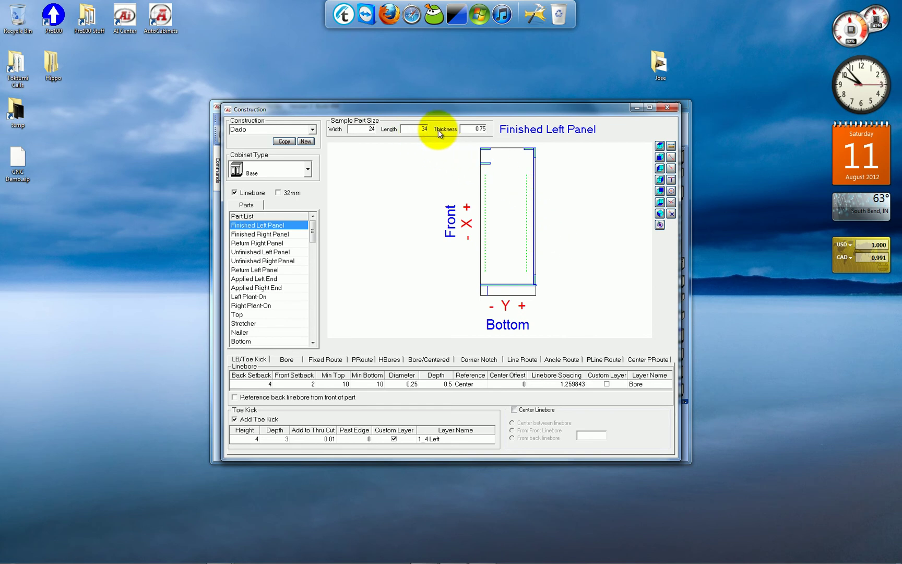
left_click(360, 131)
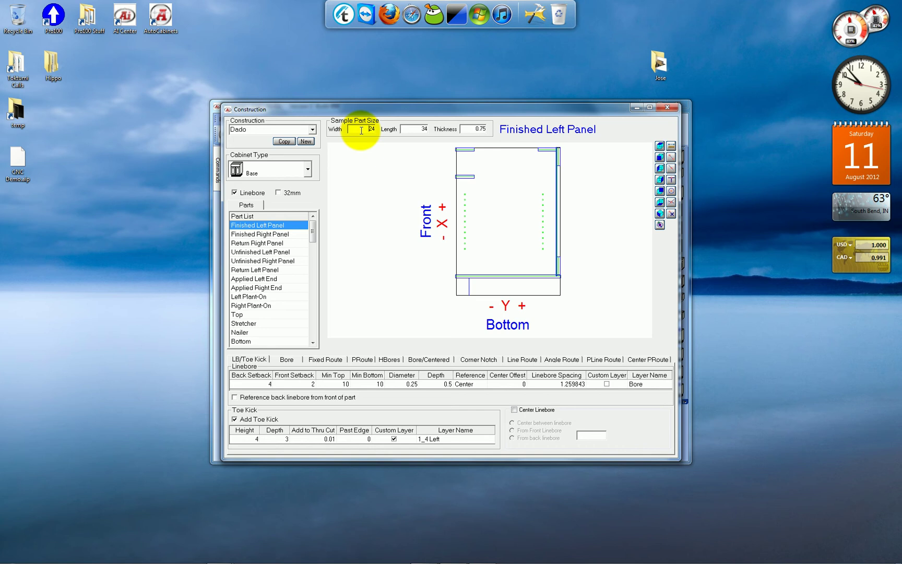
Set the construction standard to Dowel, then check the Upper 2 Door cabinet's properties in PRO100.
left_click(314, 131)
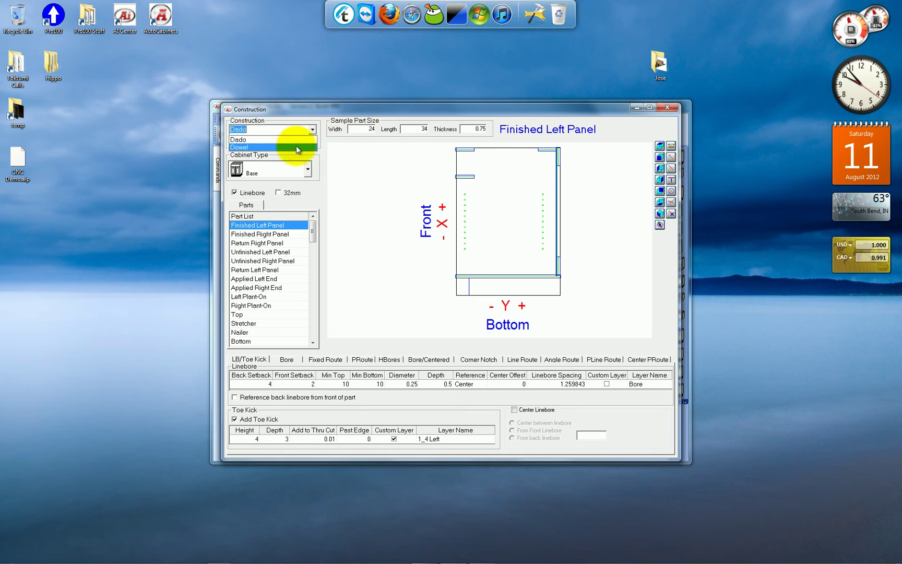
left_click(296, 146)
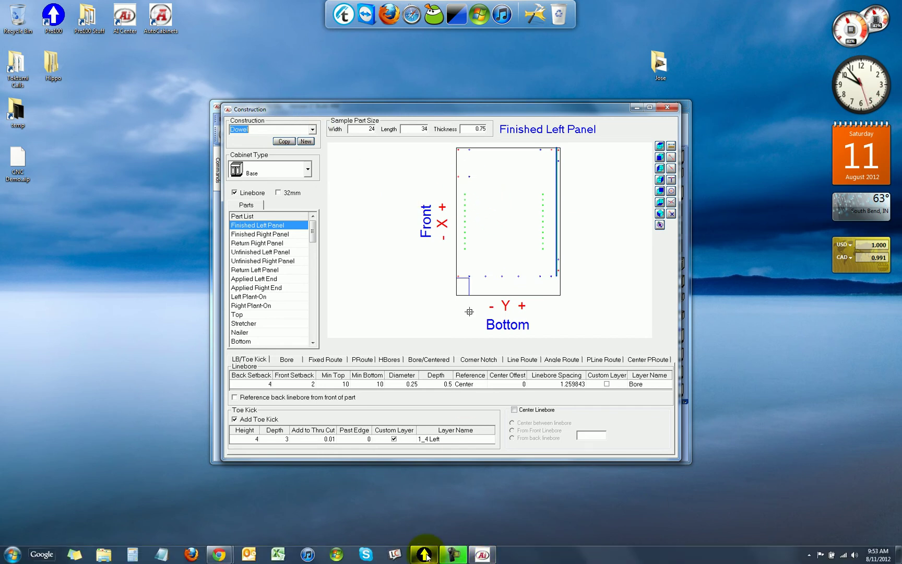
left_click(425, 556)
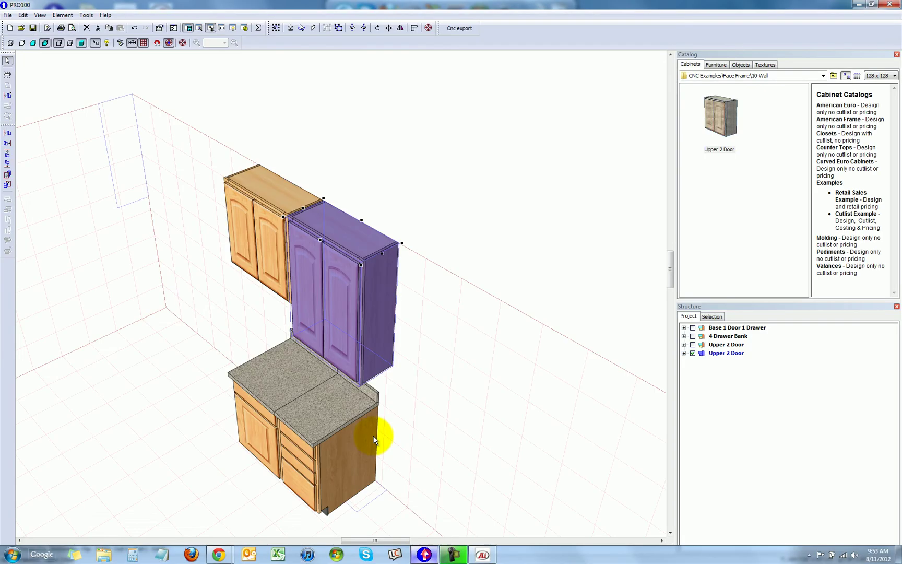
left_click(86, 15)
left_click(103, 80)
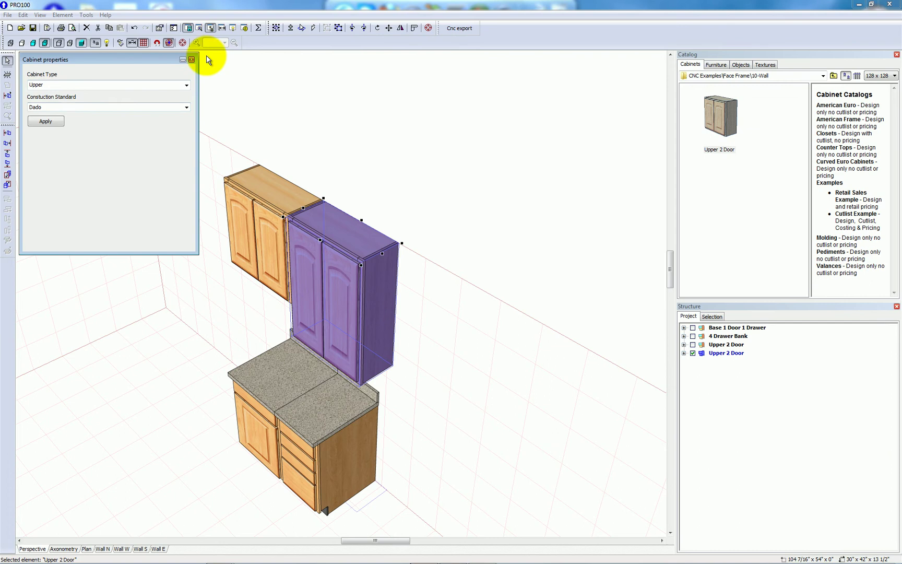
left_click(191, 60)
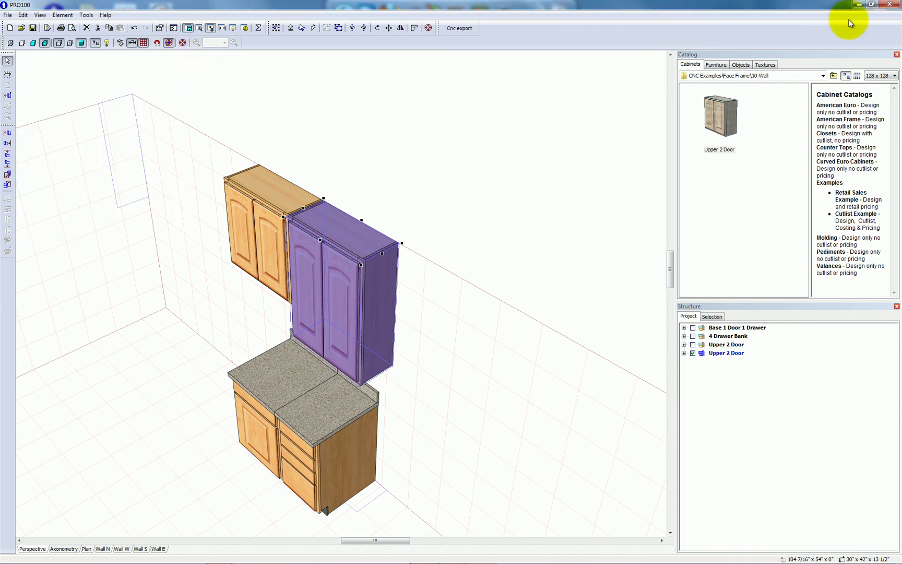
left_click(859, 5)
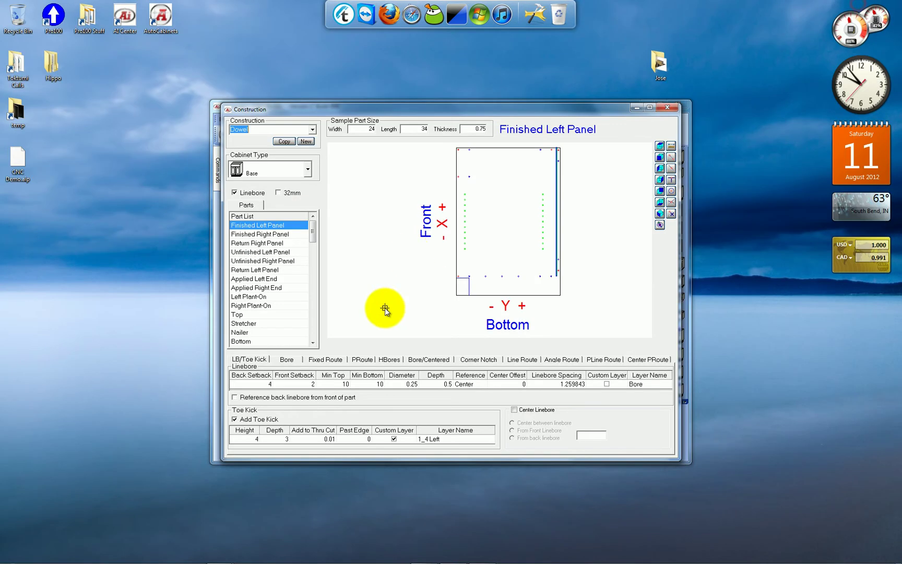
Switch the construction standard to Dado and close the Construction window.
left_click(287, 131)
left_click(280, 140)
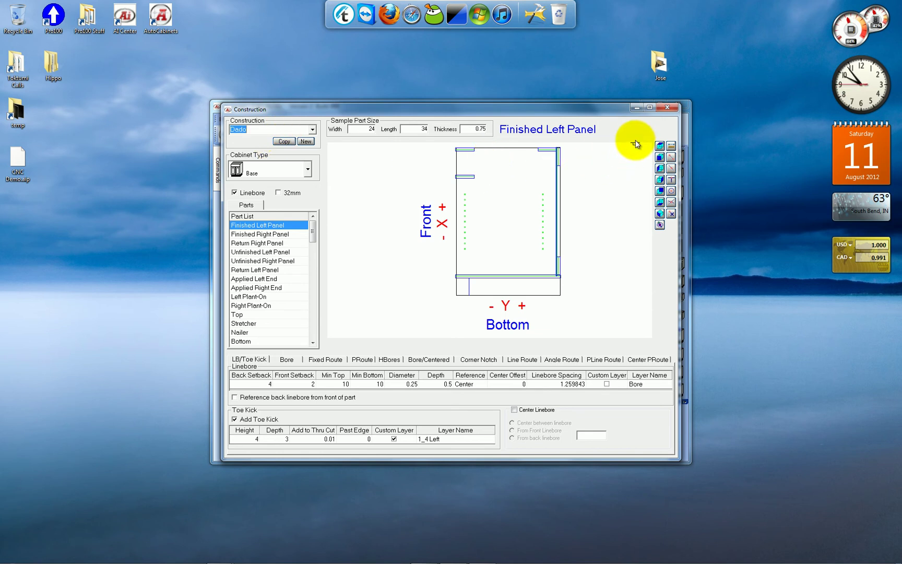
left_click(673, 109)
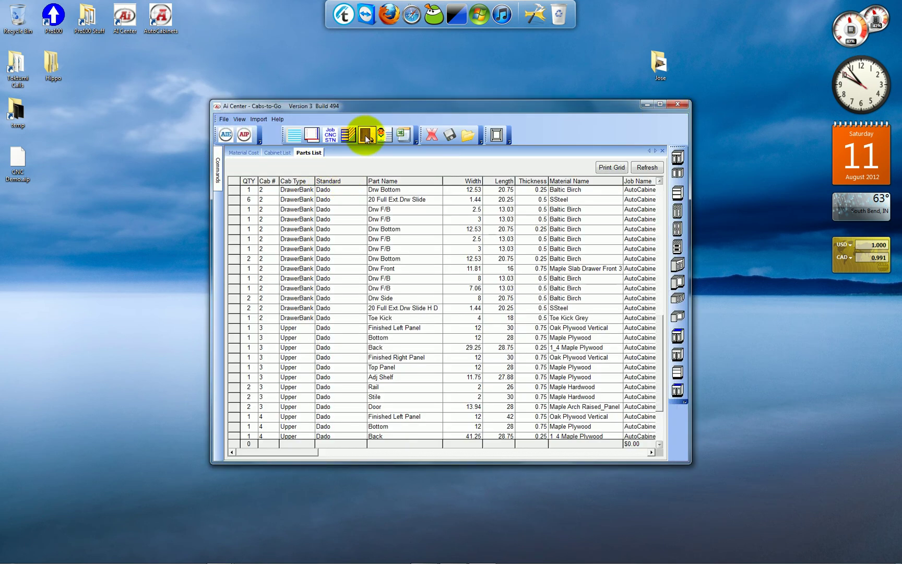
Copy the DXF output path from Export Files and open that folder via the Run prompt.
left_click(368, 137)
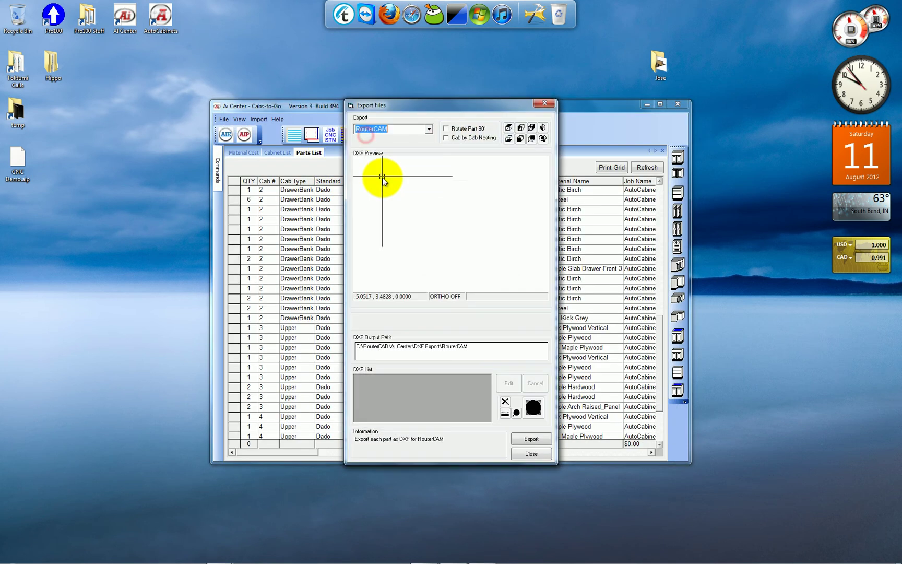
left_click(484, 351)
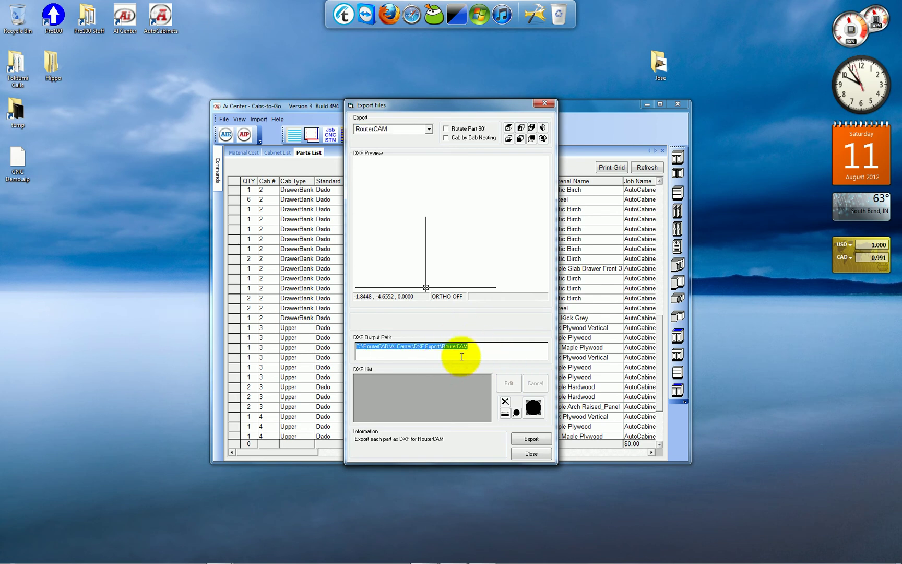
left_click(475, 352)
left_click(475, 352)
key("ctrl+c")
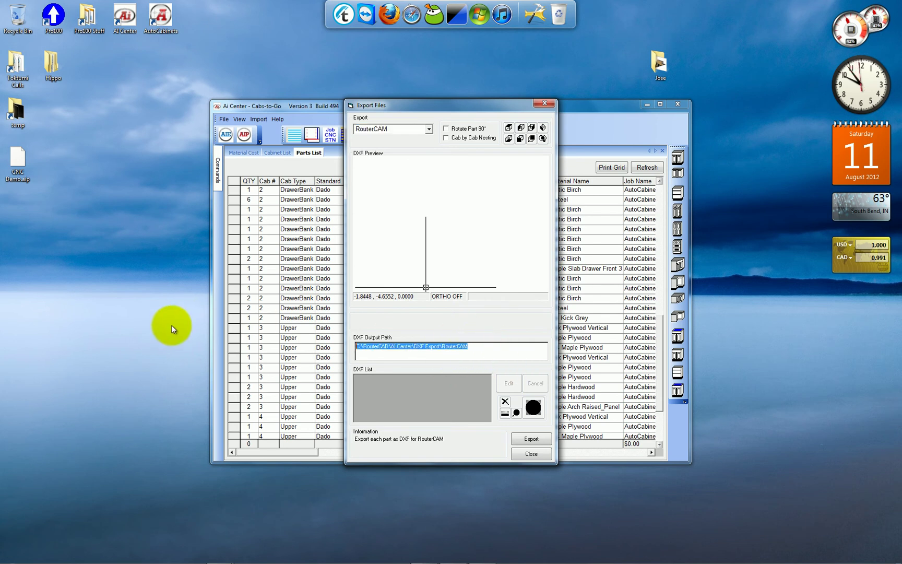
mouse_move(116, 544)
key("super+r")
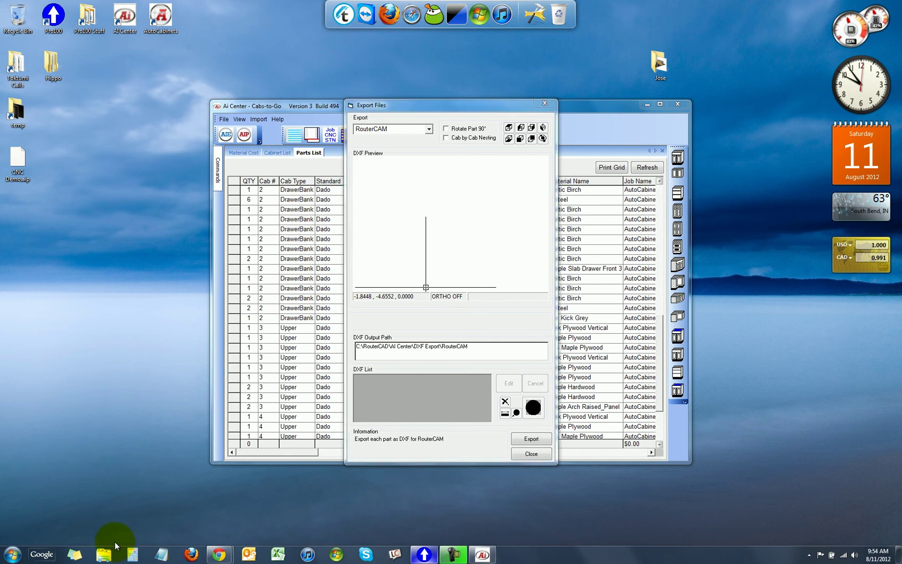
key("ctrl+v")
key("Return")
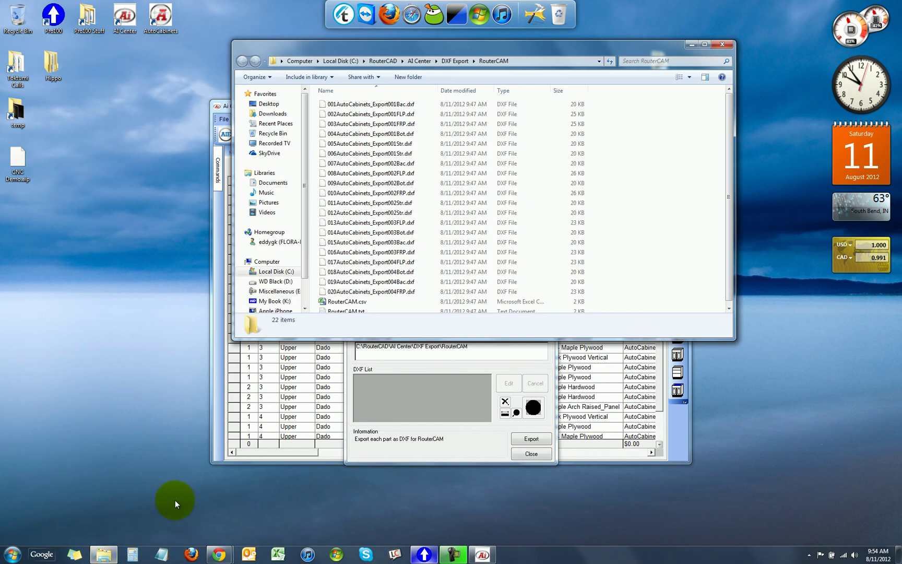
Delete all old files from the export folder.
left_click(471, 183)
key("ctrl+a")
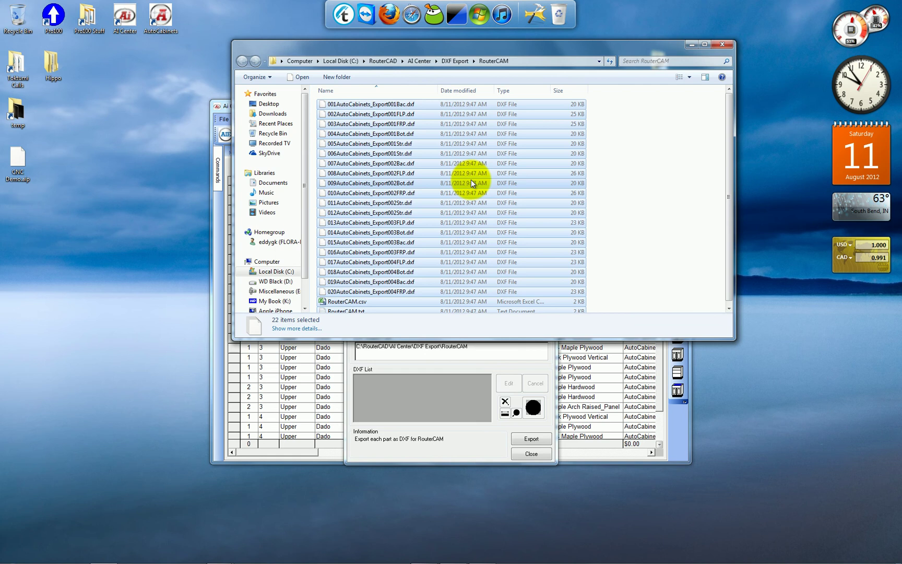
key("Delete")
key("Return")
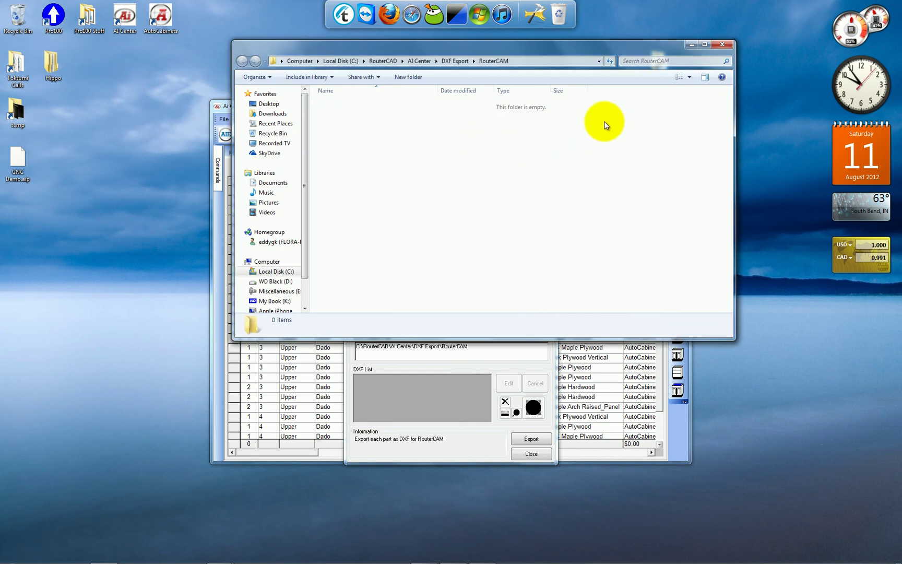
left_click_drag(657, 46, 774, 164)
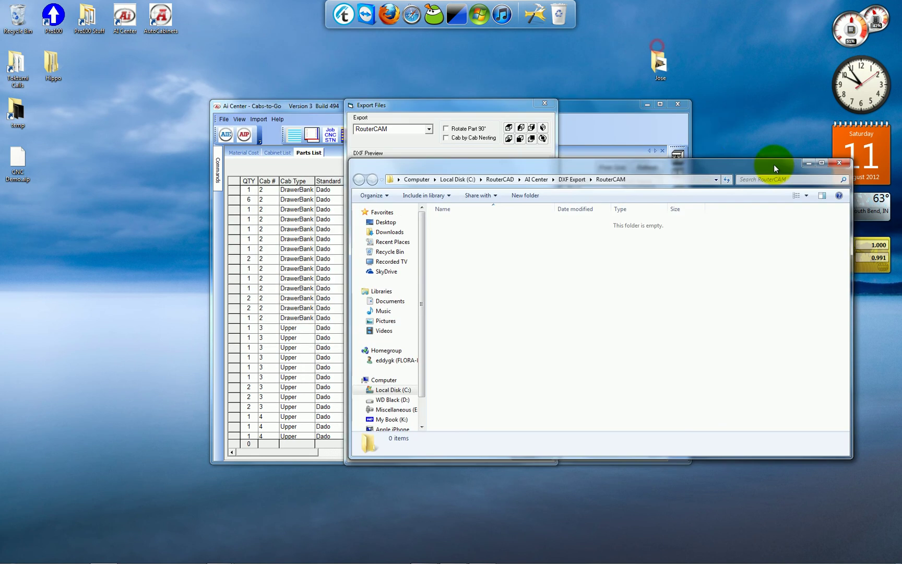
Export all parts as RouterCAM DXFs and check the new files in the export folder.
left_click(466, 108)
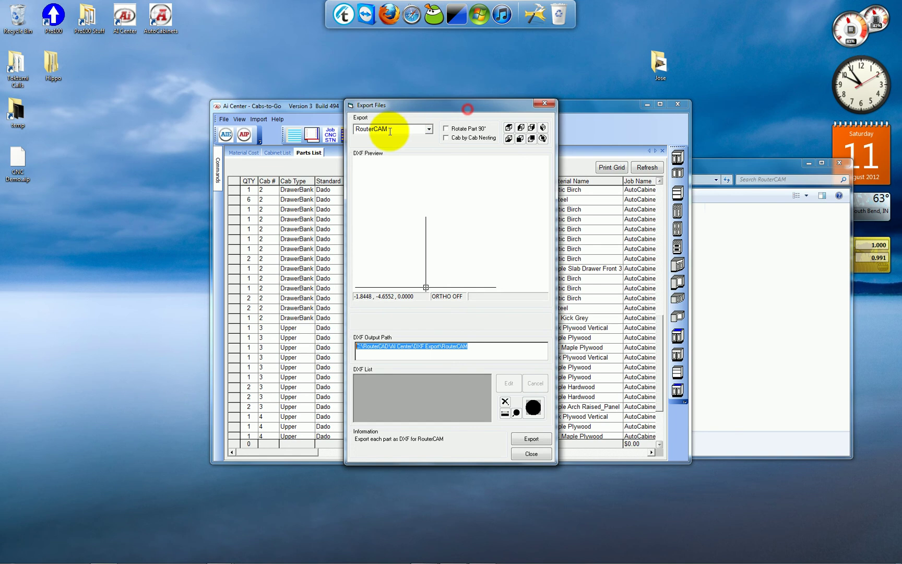
left_click(428, 129)
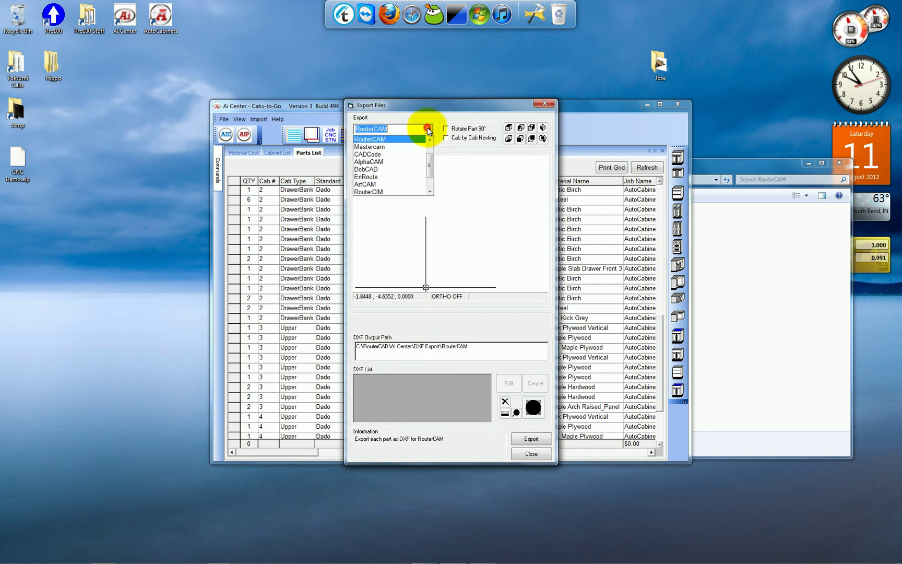
left_click(402, 140)
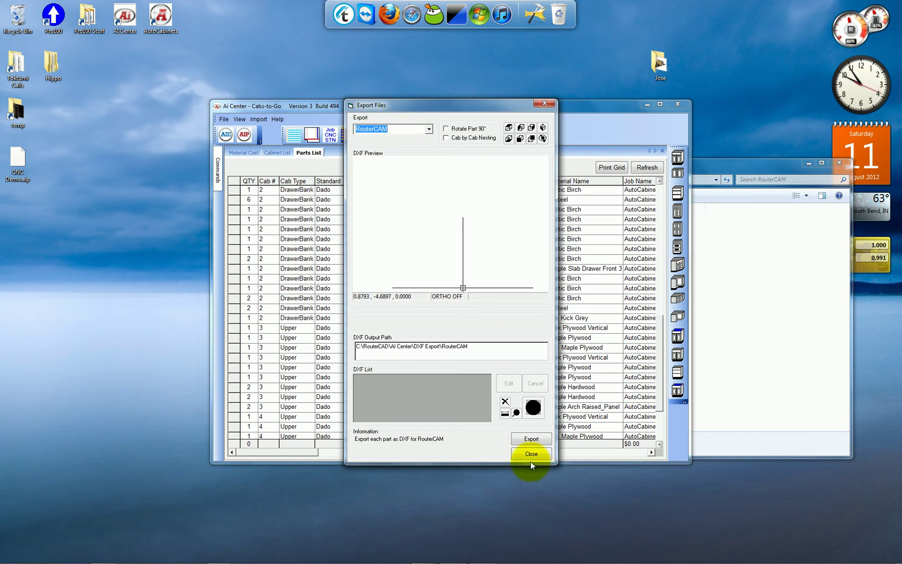
left_click(534, 438)
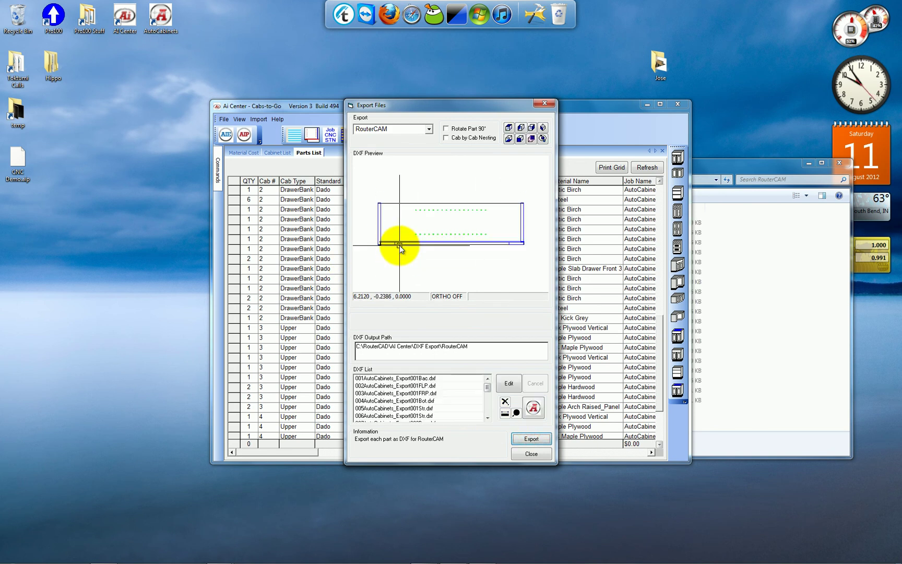
left_click(530, 453)
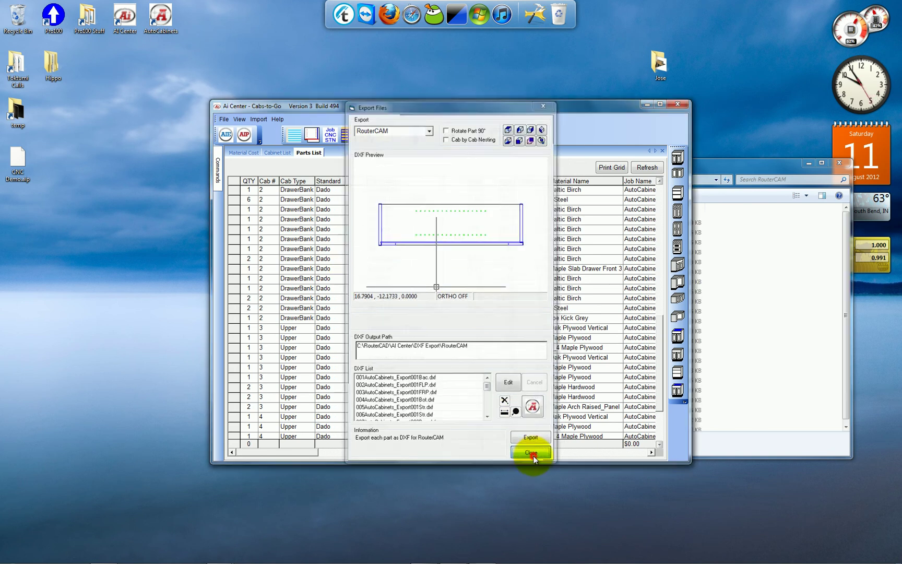
left_click(757, 244)
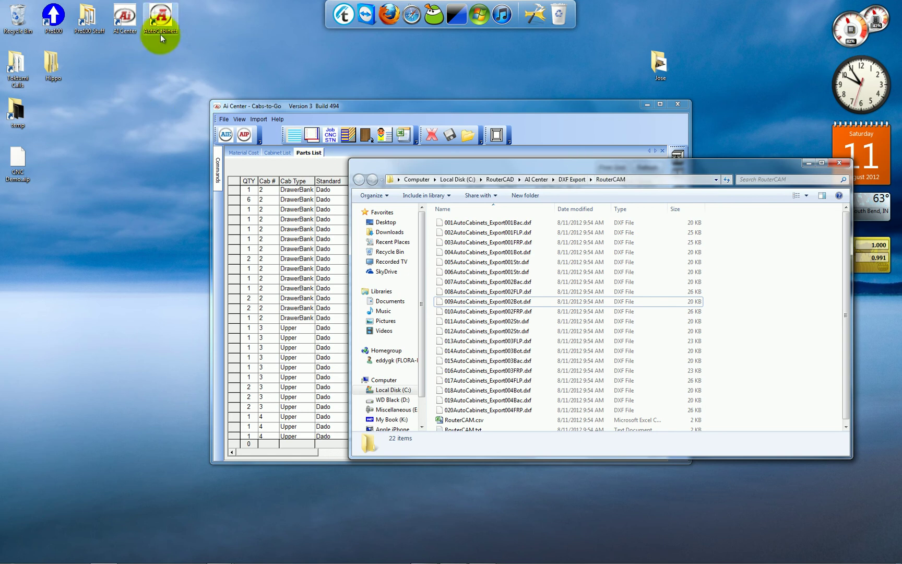
Launch AutoCabinets in evaluation mode and open RouterCAD's Nesting window with default 49 x 97 x 0.75 sheets.
double_click(162, 14)
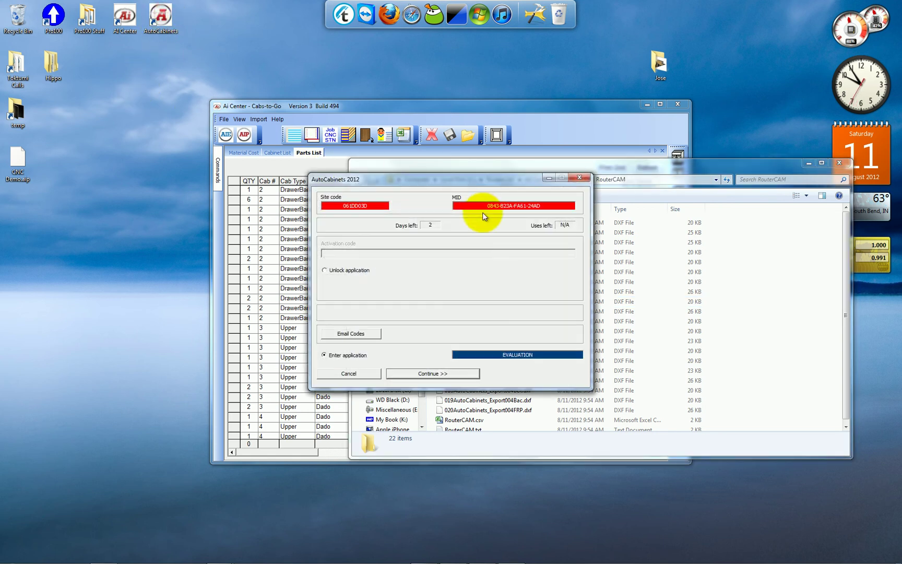
left_click(438, 370)
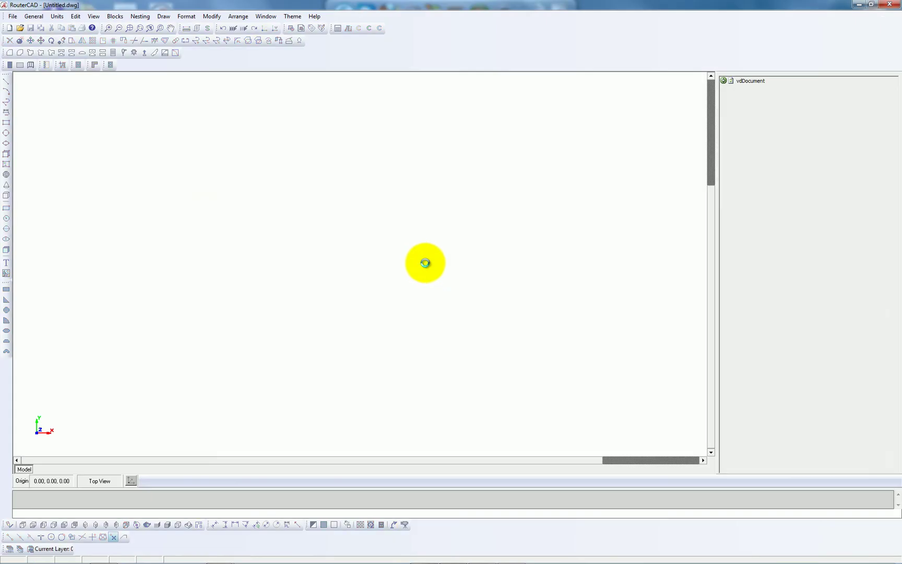
left_click(138, 16)
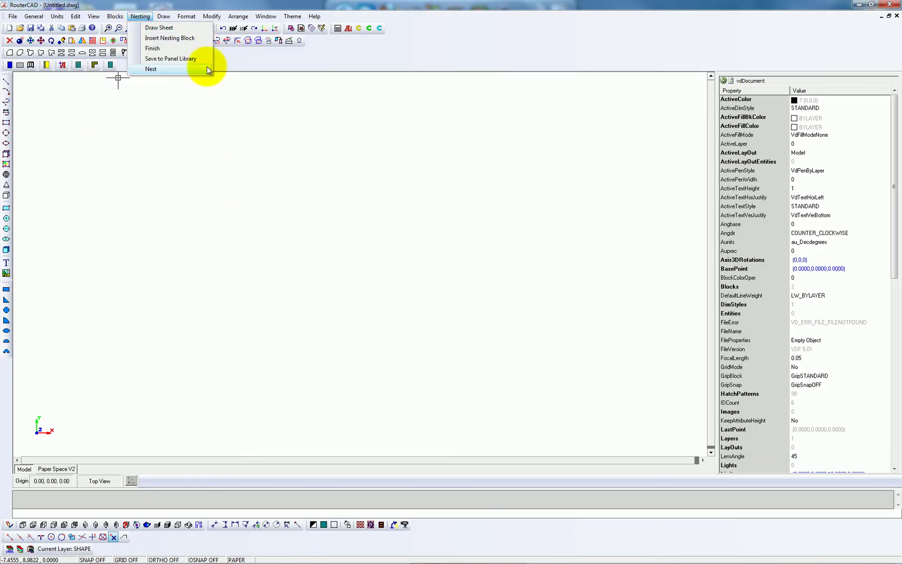
left_click(181, 70)
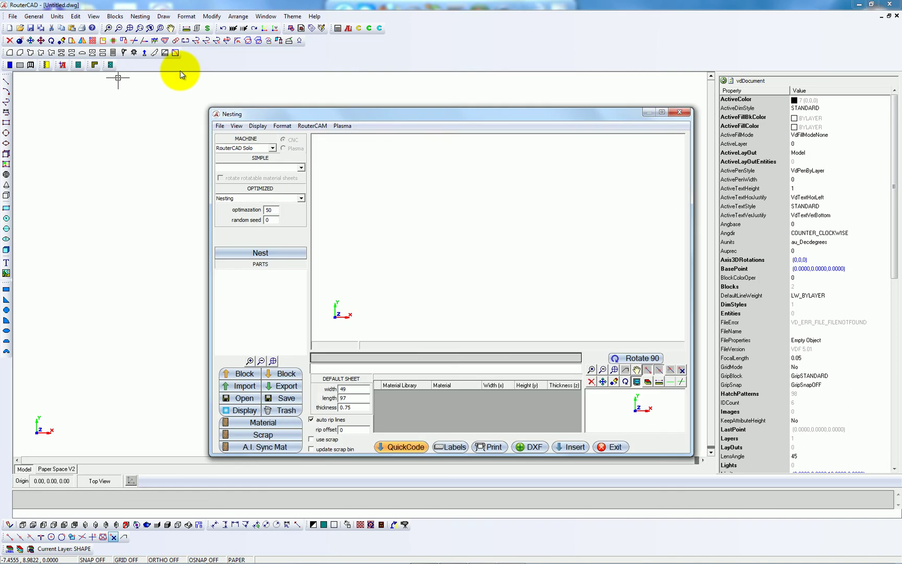
Import the RouterCAM.txt parts list into Nesting and accept the Standard positioning scheme.
left_click(238, 389)
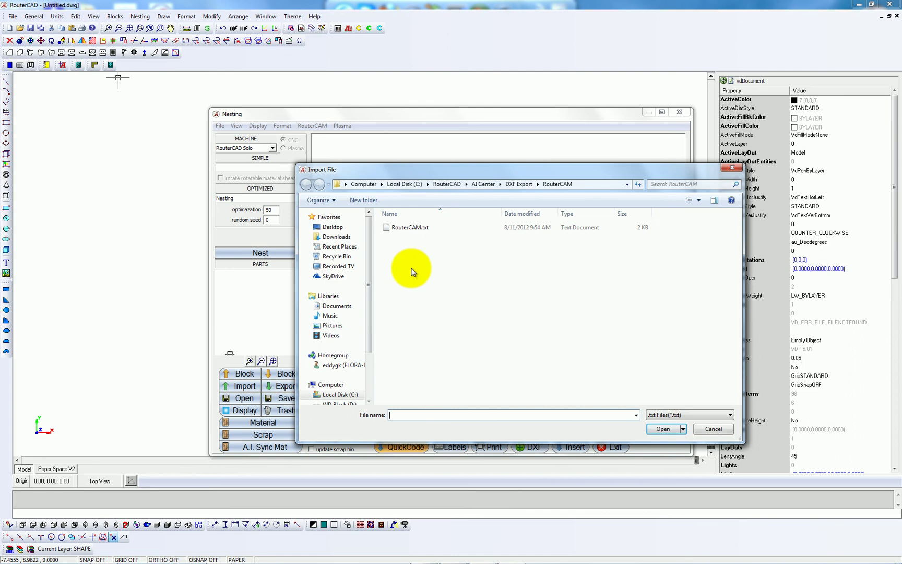
double_click(404, 228)
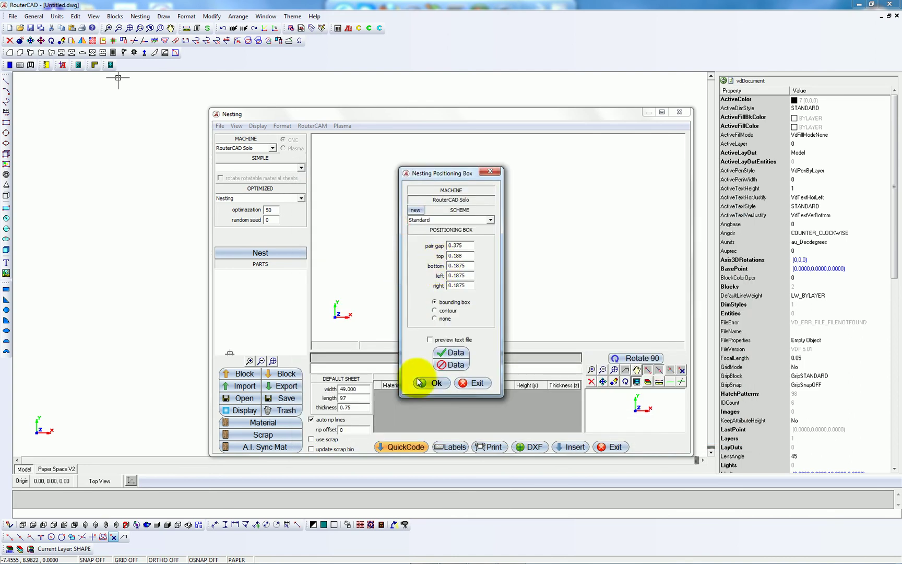
left_click(432, 384)
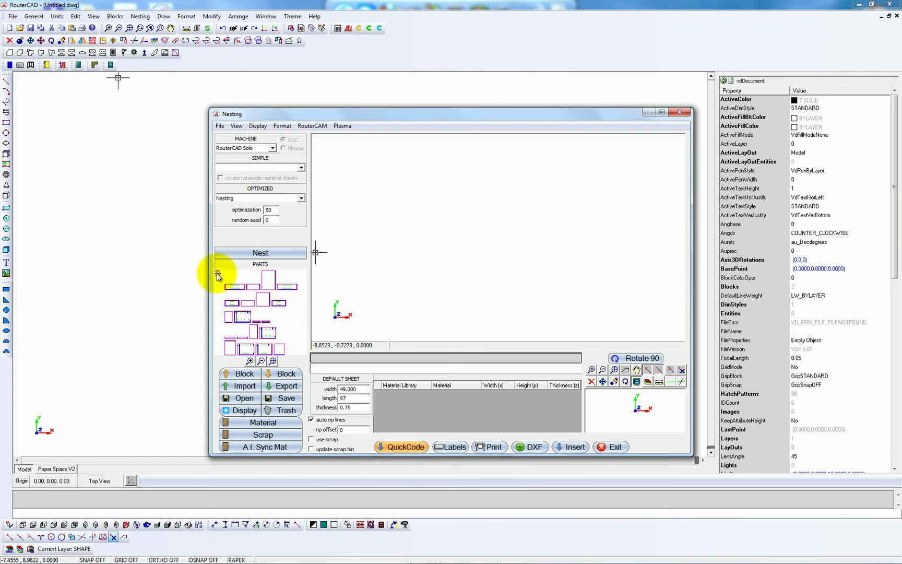
Nest the parts onto five 96 x 48 plywood sheets and inspect sheet 1 in the preview.
left_click(257, 254)
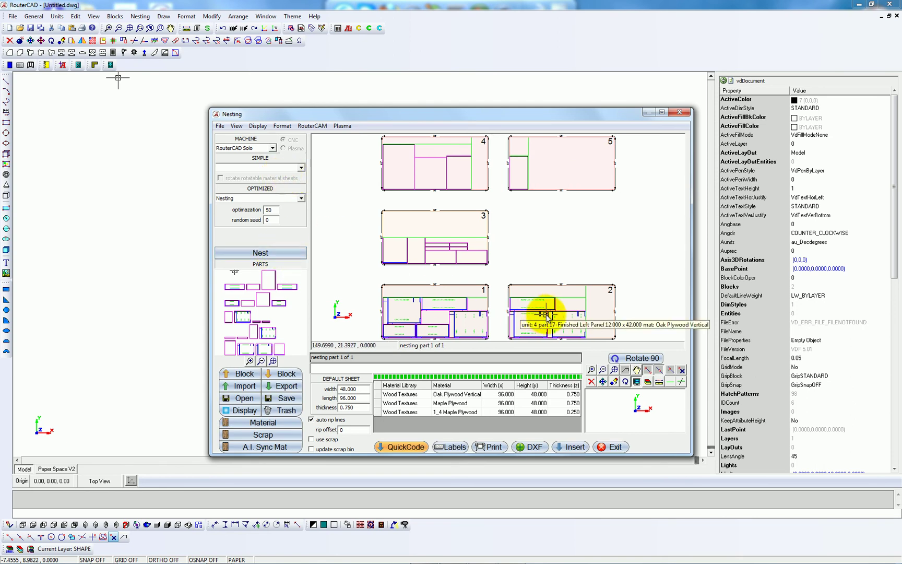
left_click(637, 370)
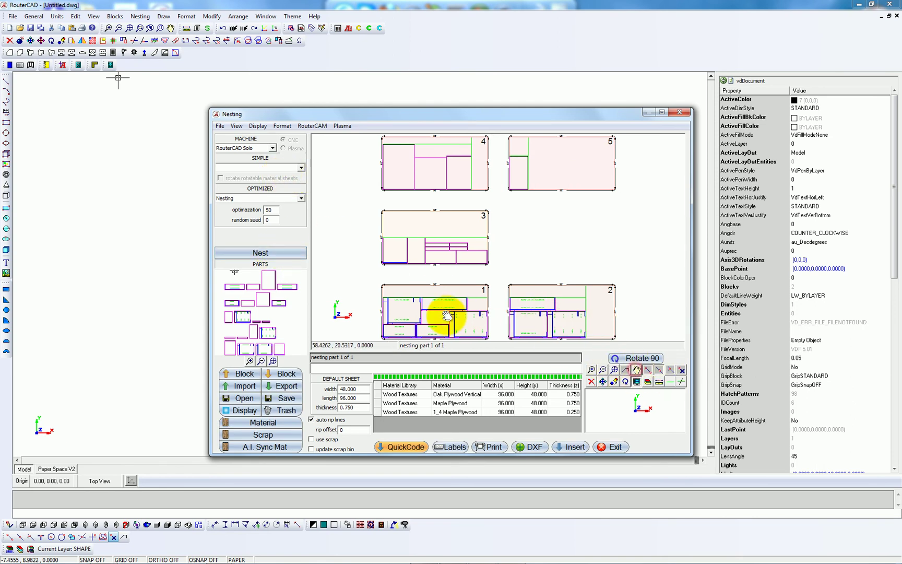
left_click_drag(439, 312, 427, 282)
scroll(427, 282, "down", 1)
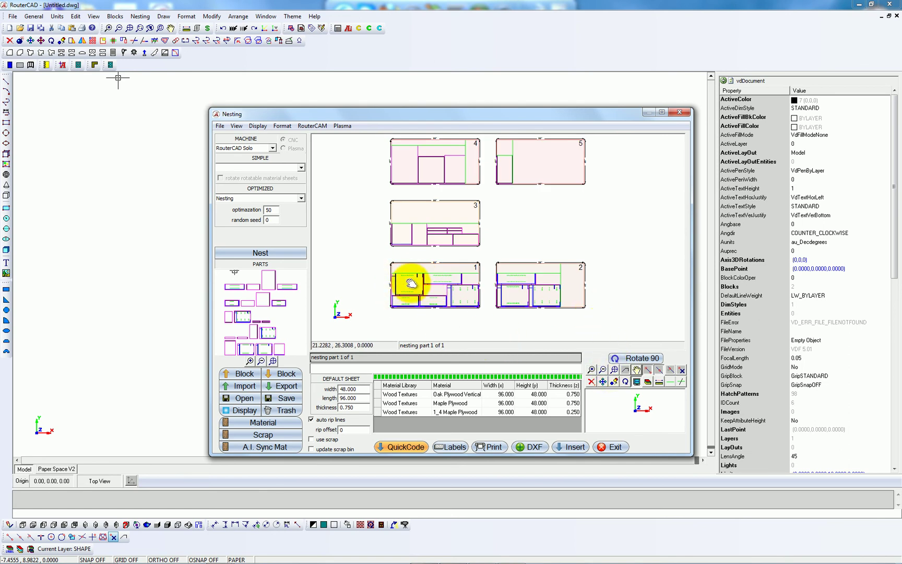
scroll(412, 283, "up", 3)
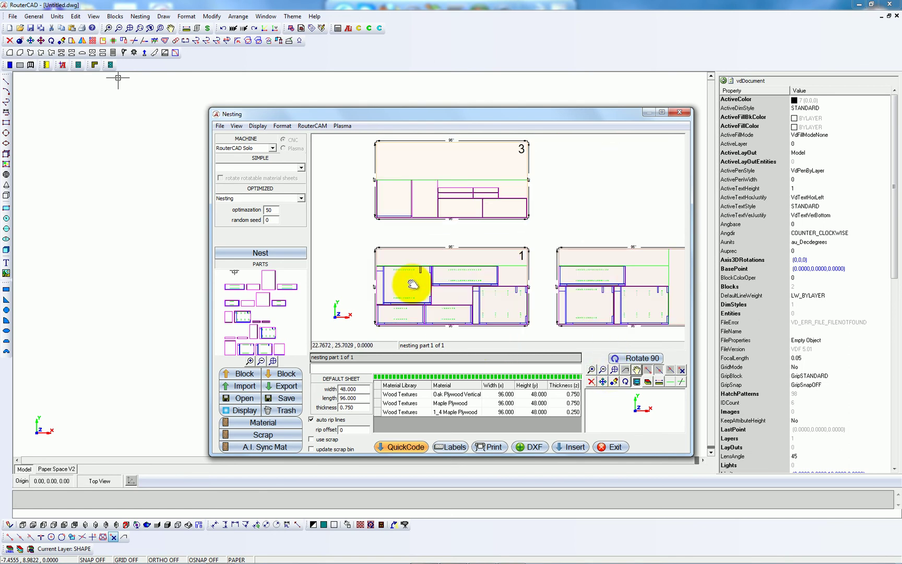
scroll(420, 274, "up", 2)
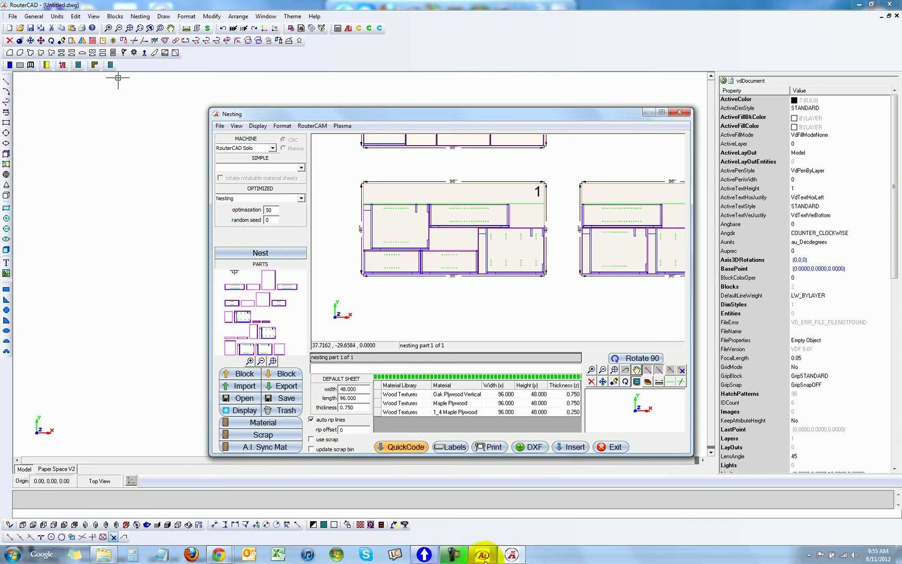
Check the left and right upper cabinets in PRO100's Wall N elevation, then minimize PRO100.
left_click(427, 549)
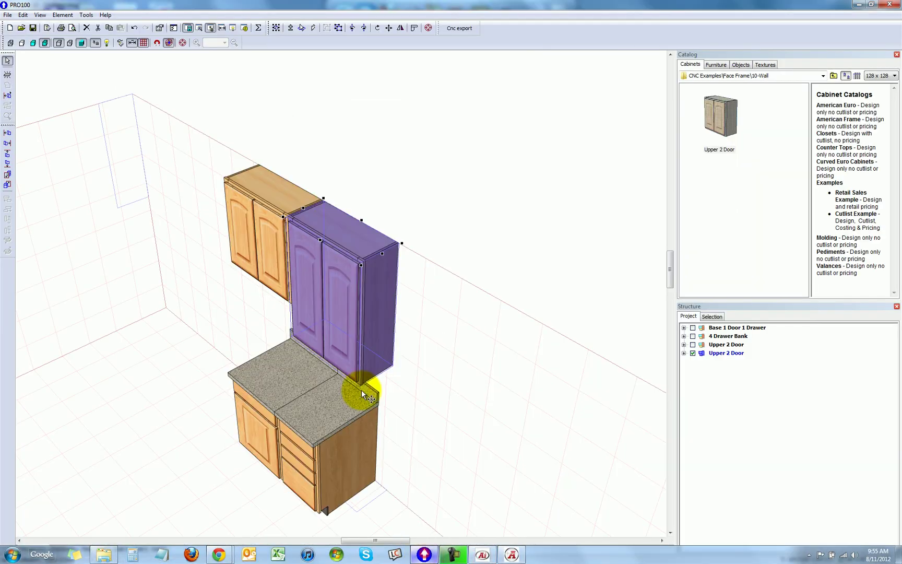
left_click(248, 221)
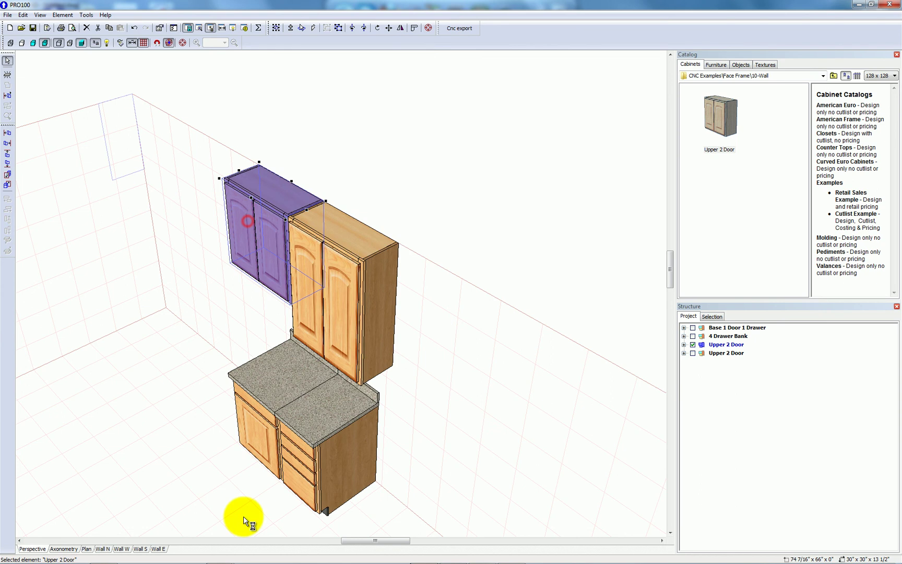
left_click(103, 548)
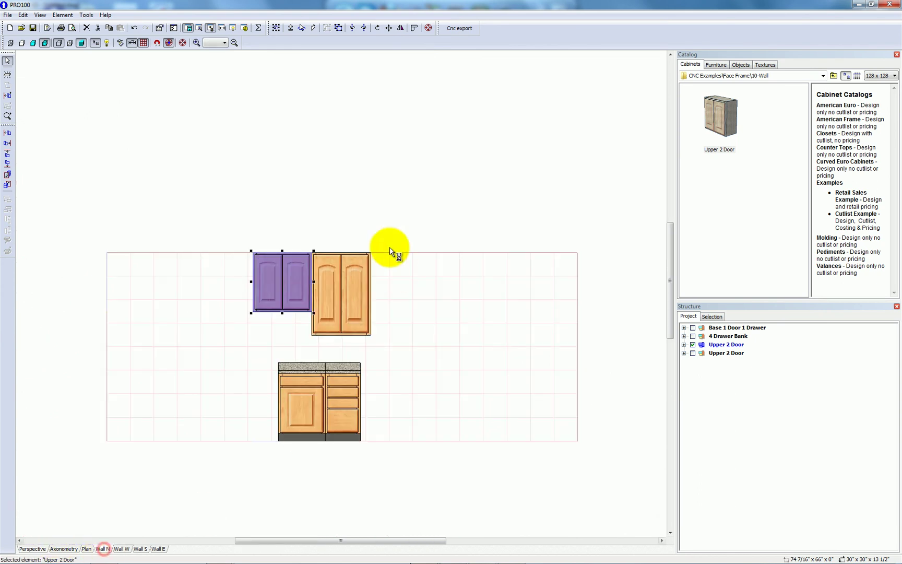
left_click(333, 276)
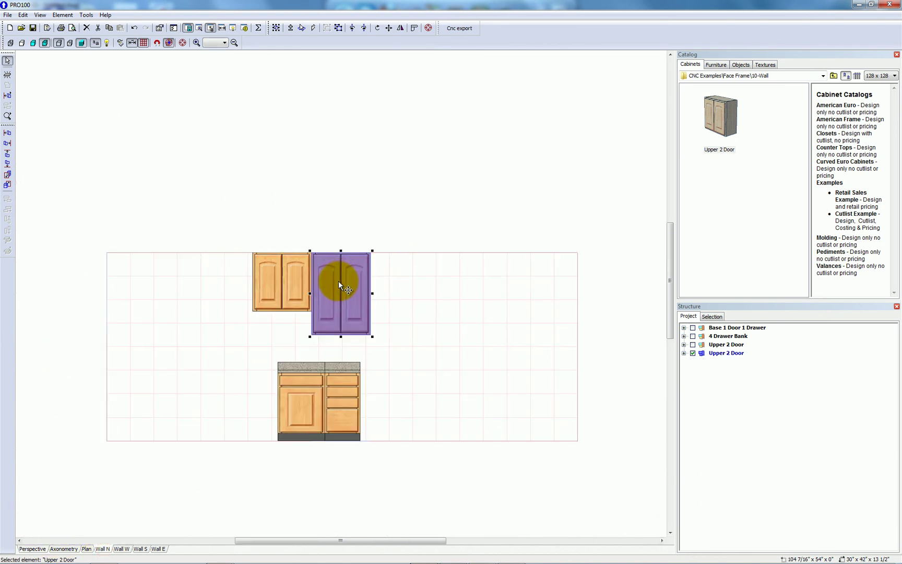
left_click(862, 5)
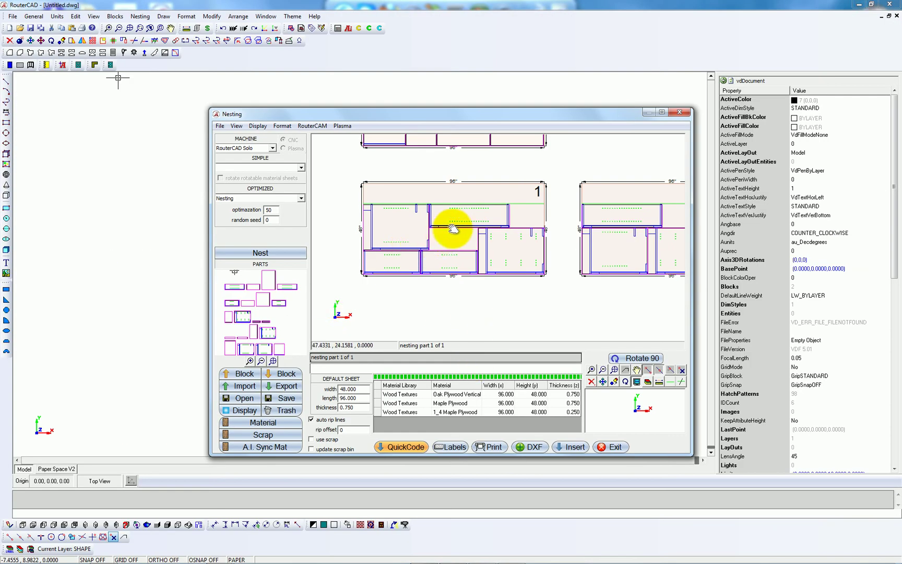
scroll(459, 225, "up", 1)
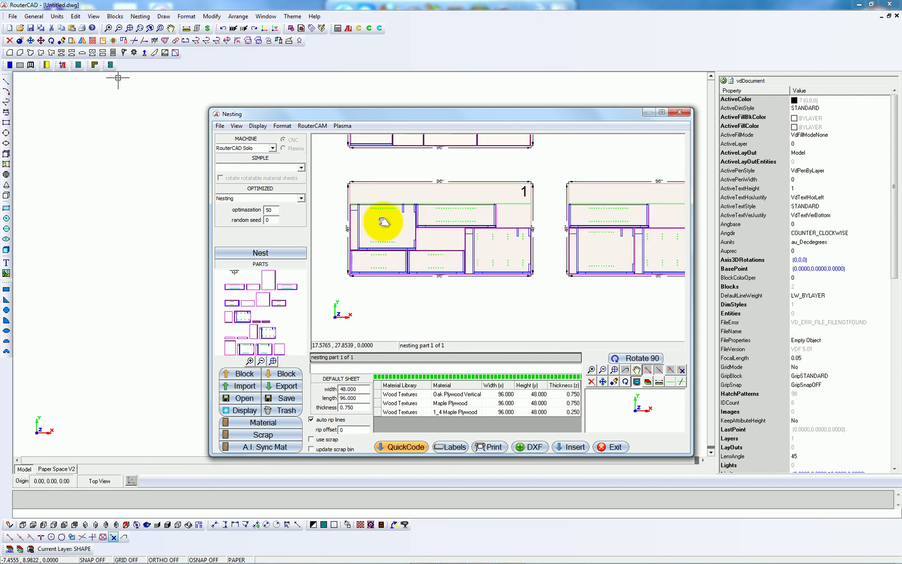
scroll(384, 222, "down", 3)
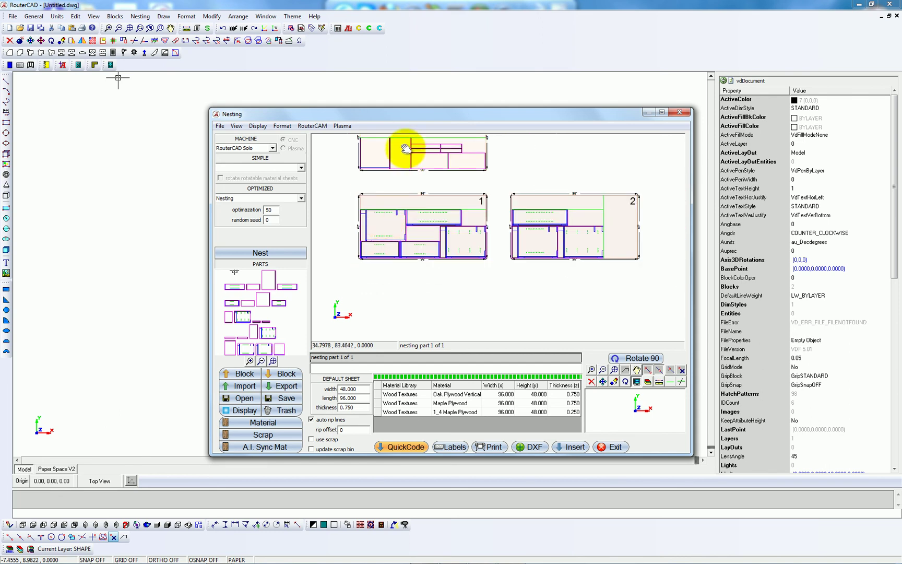
left_click_drag(402, 151, 398, 215)
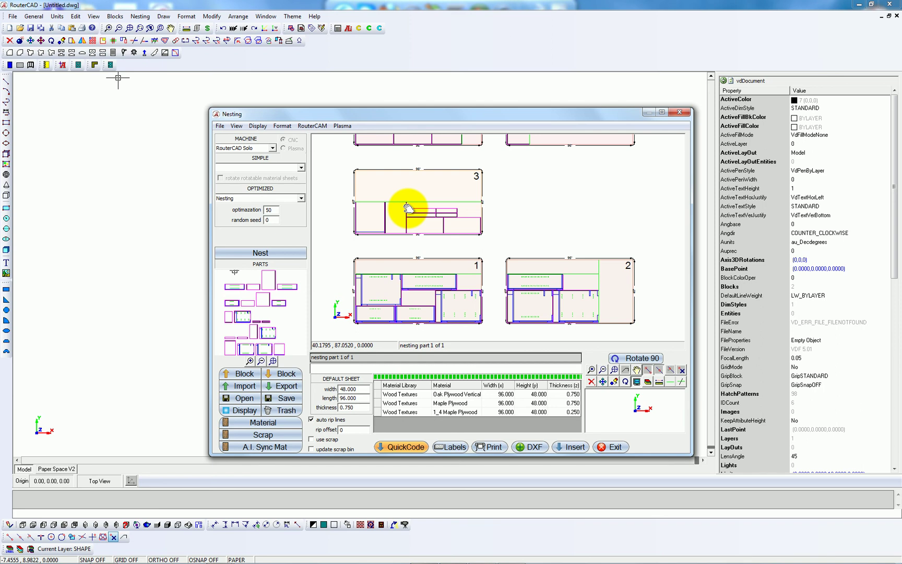
Run RouterCAM QuickCode pausing after each sheet, outputting G-code for sheet 5 and sheet 4 (1_4 Maple Plywood).
left_click(406, 448)
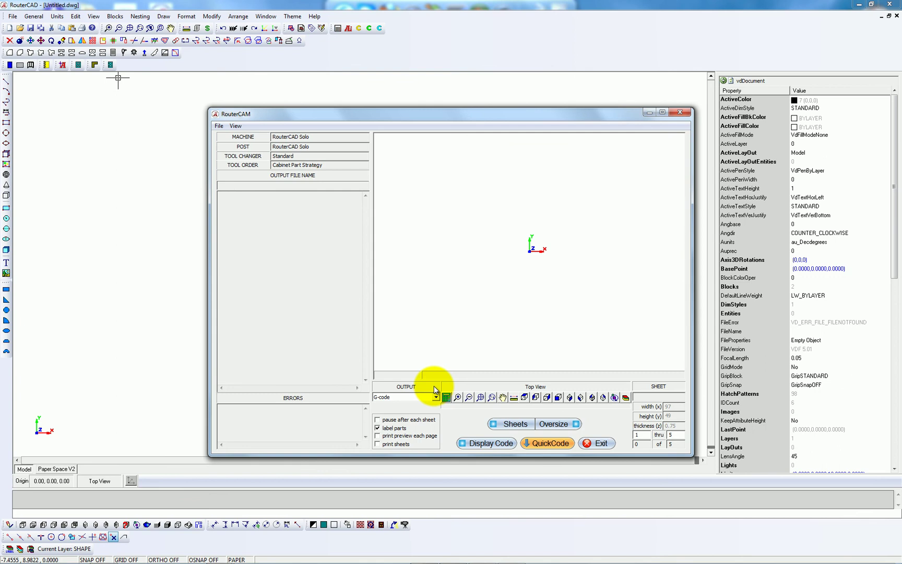
left_click(378, 421)
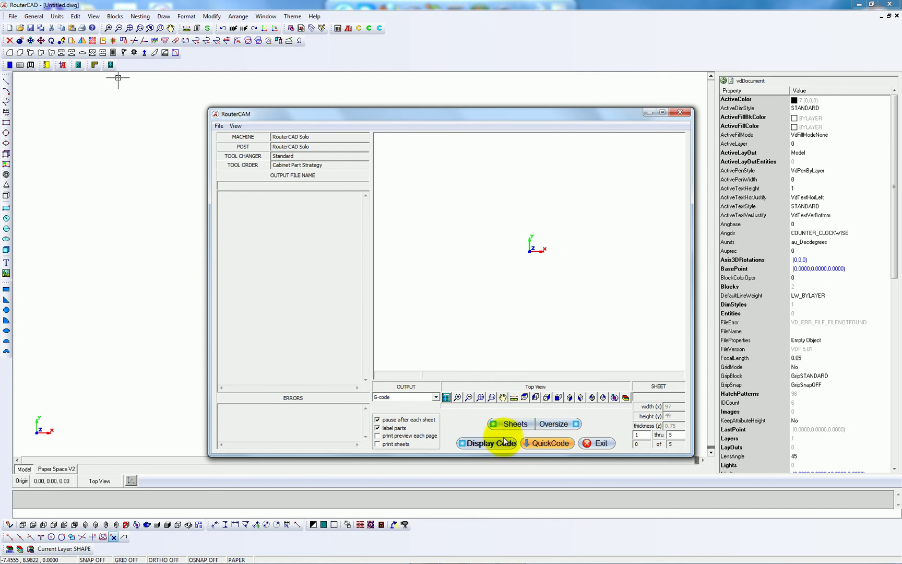
left_click(479, 443)
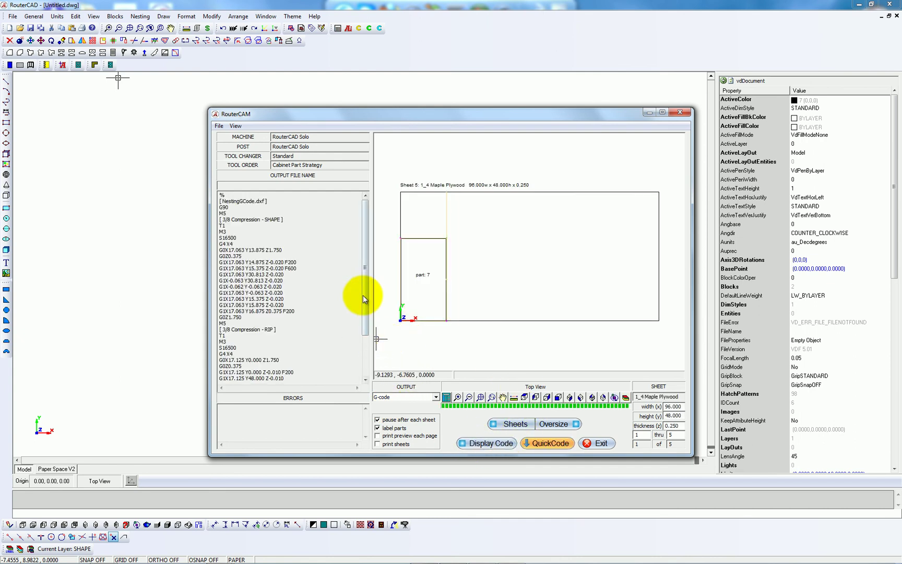
left_click_drag(364, 290, 364, 329)
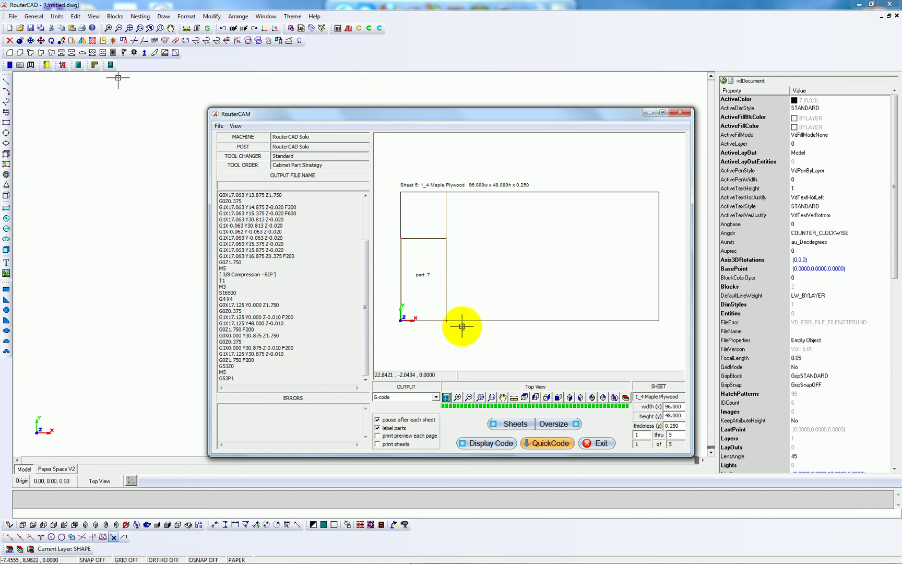
left_click(496, 447)
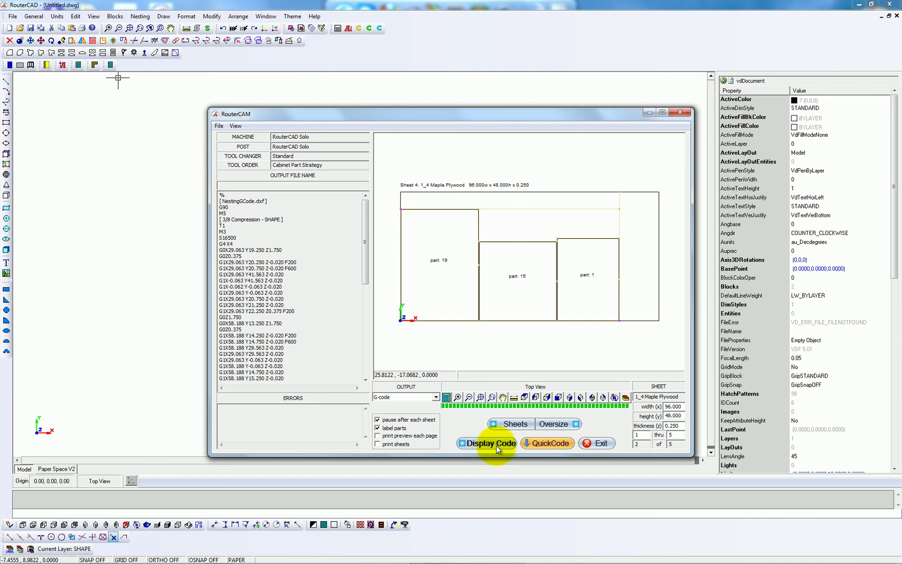
left_click_drag(362, 261, 350, 376)
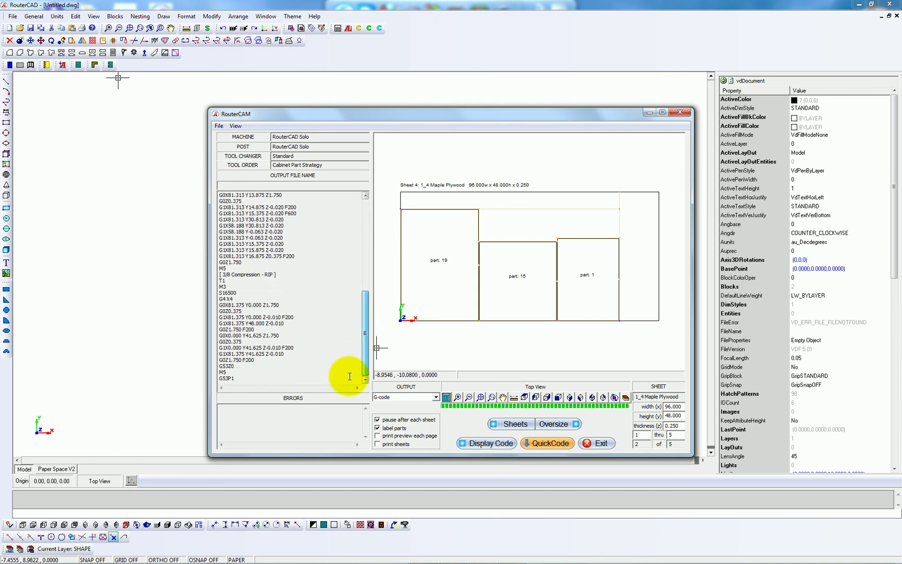
Advance past sheet 3 to Sheet 2, Oak Plywood Vertical, and check parts 17, 2 and 10.
left_click(490, 446)
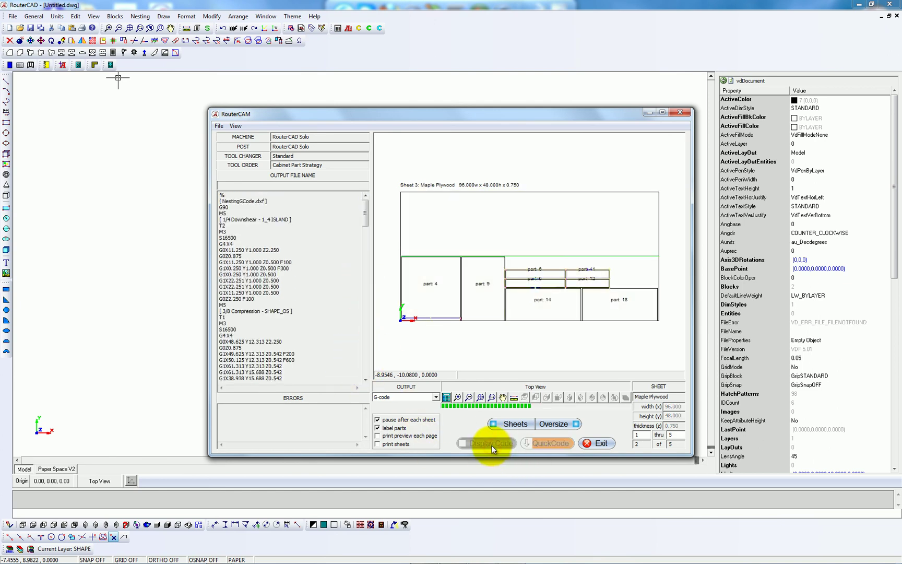
left_click(483, 443)
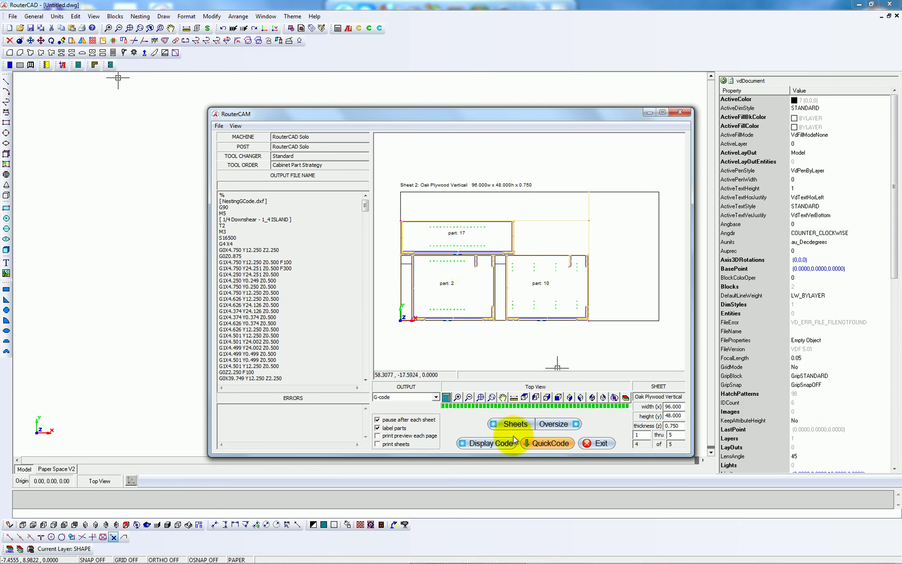
left_click(503, 397)
scroll(457, 290, "down", 1)
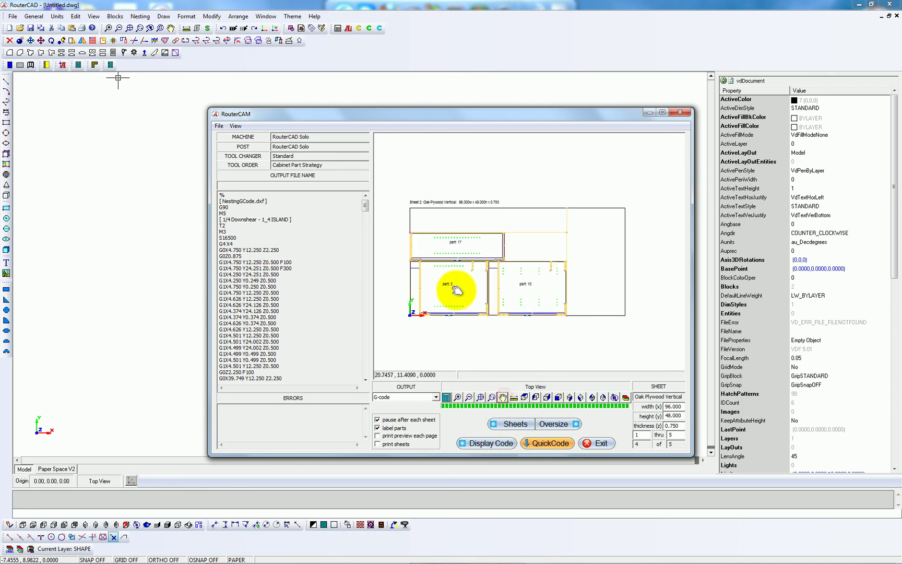
scroll(462, 261, "up", 2)
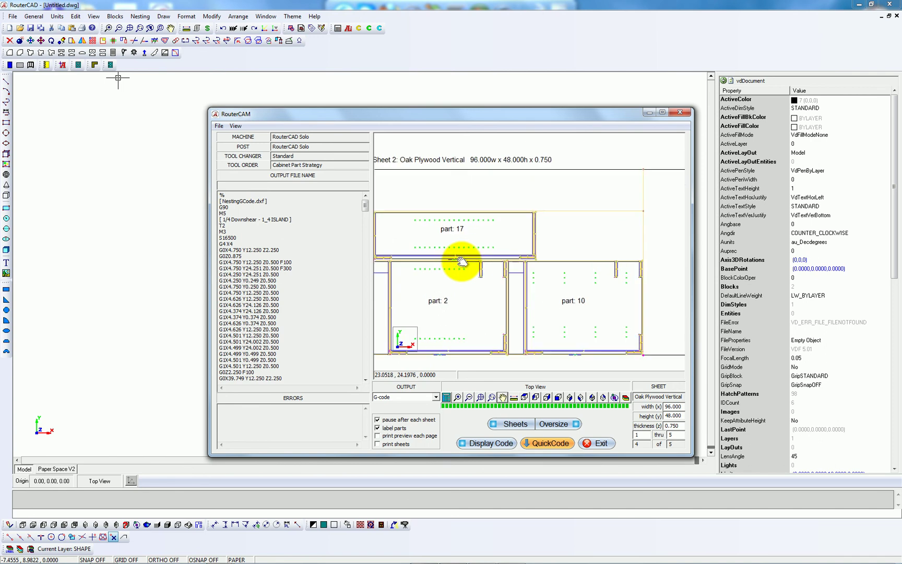
scroll(462, 261, "up", 1)
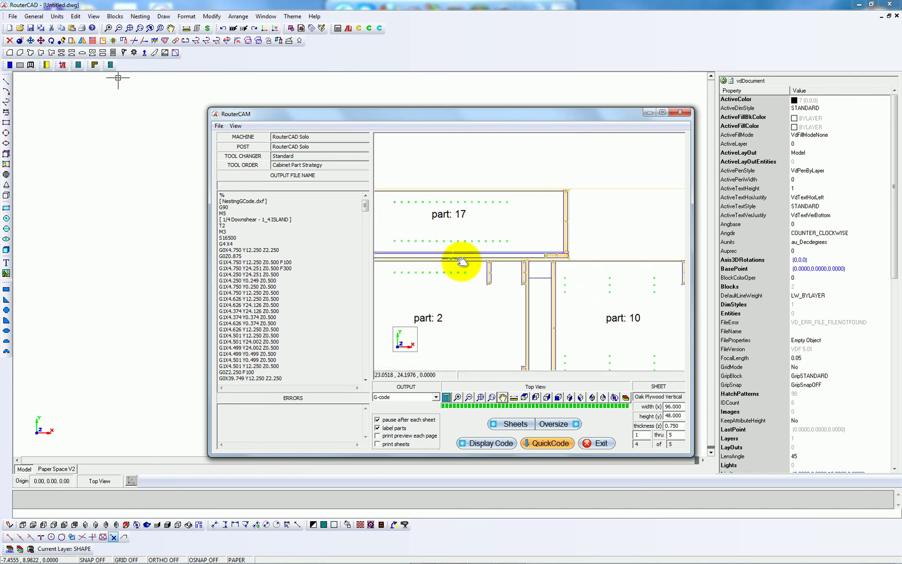
scroll(462, 261, "down", 3)
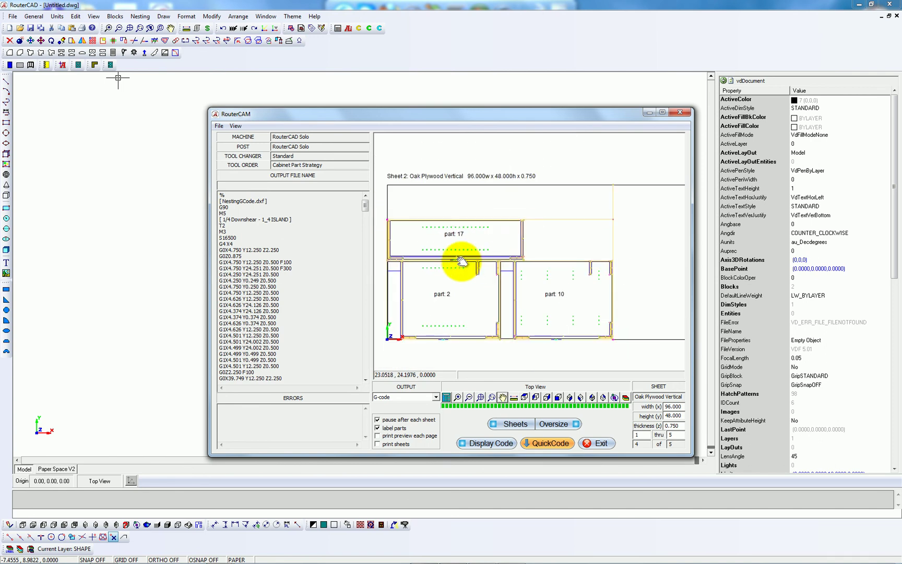
scroll(463, 261, "down", 1)
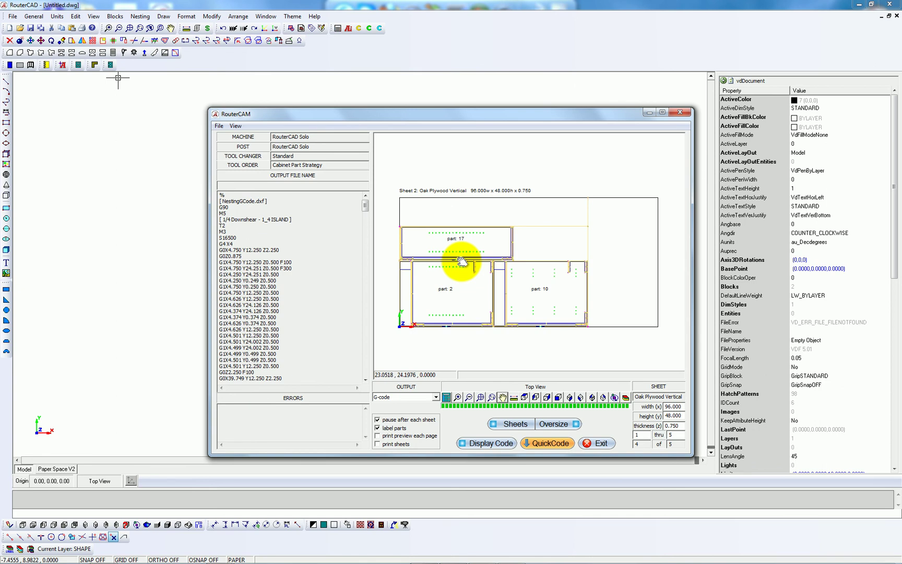